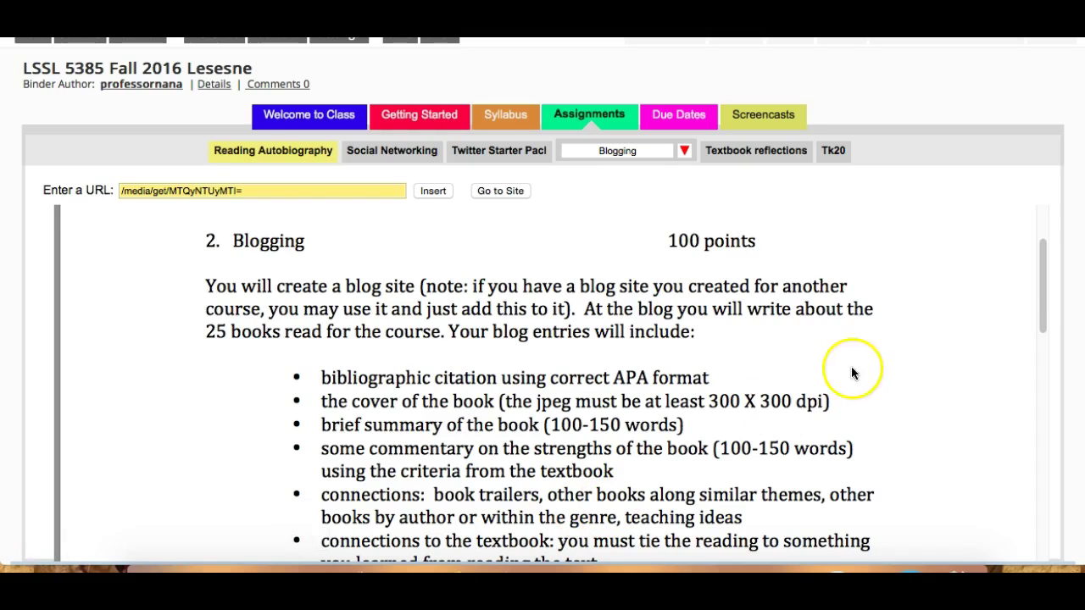
Step: Read the Blogging assignment requirements in the course binder
drag(1038, 301, 1046, 329)
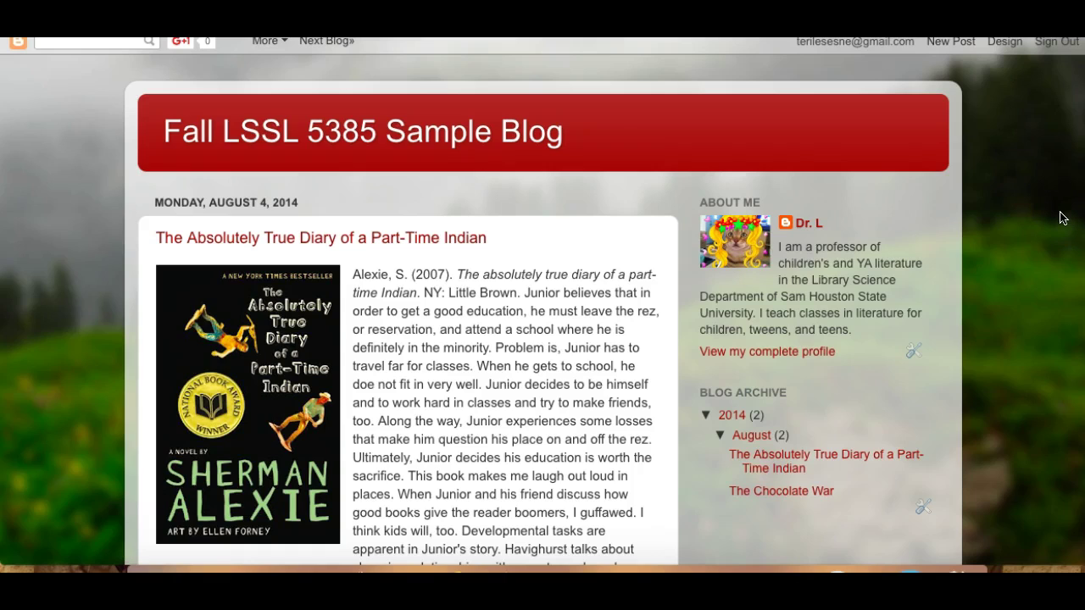
click(1060, 214)
click(1049, 201)
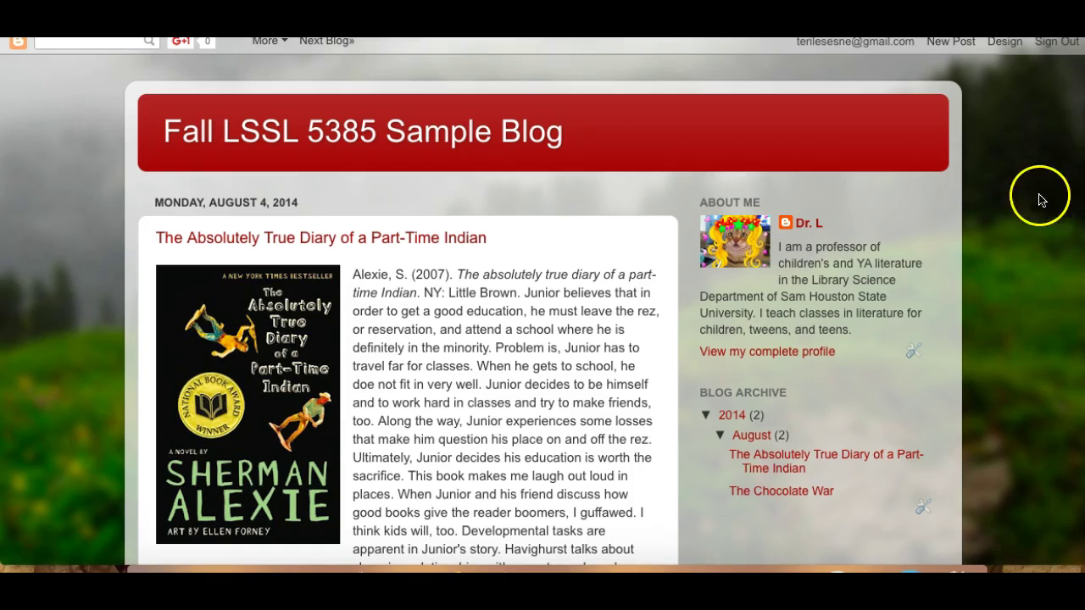
click(1031, 220)
click(1017, 225)
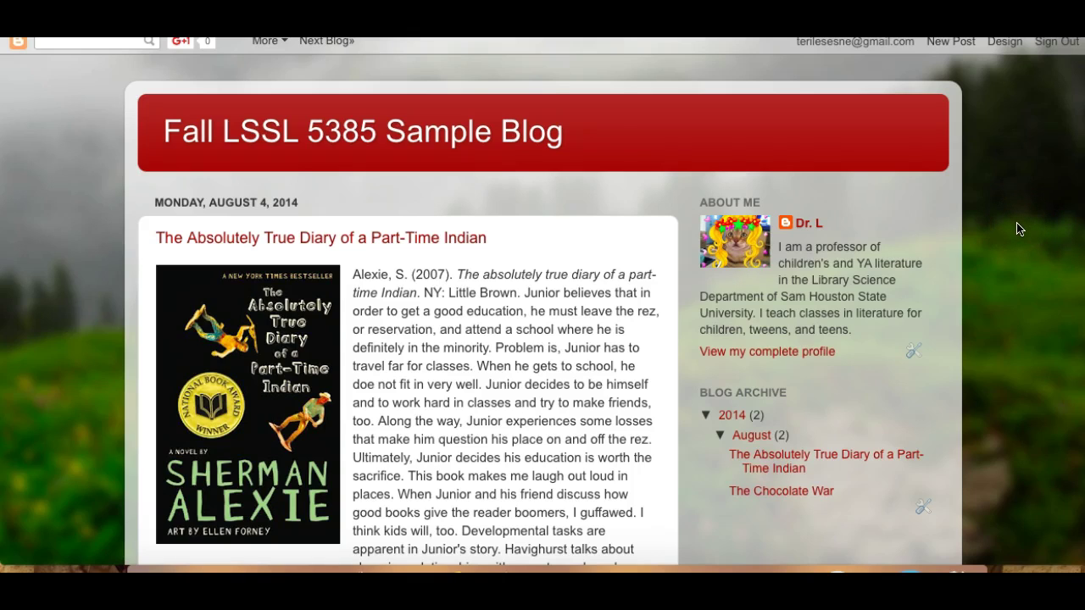
Step: Look through the sample blog's posts on The Absolutely True Diary of a Part-Time Indian and The Chocolate War
click(1056, 213)
scroll(542, 302, down, 3)
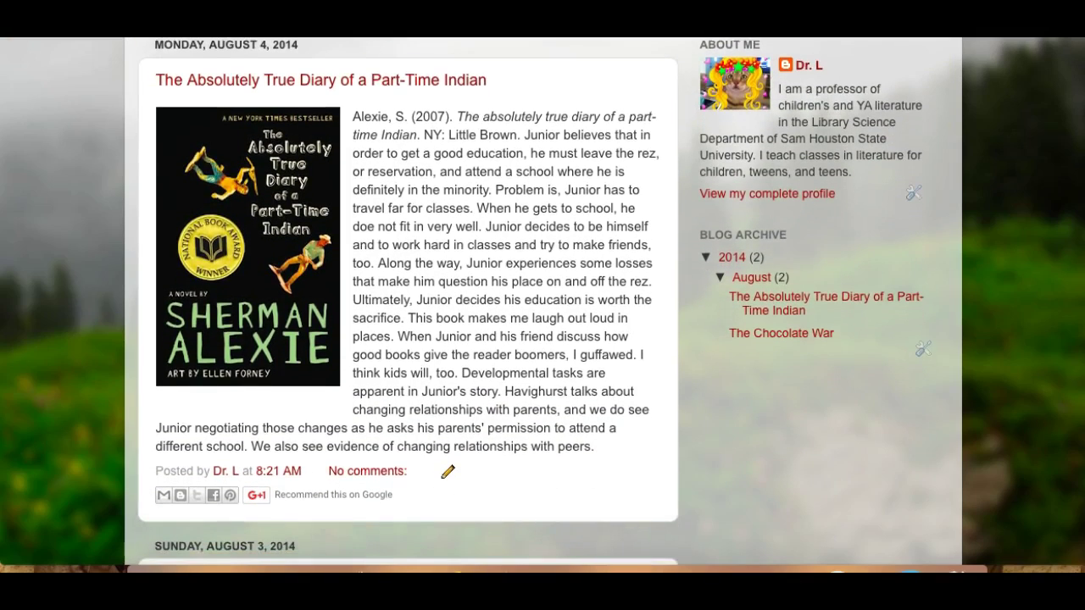
scroll(542, 301, down, 4)
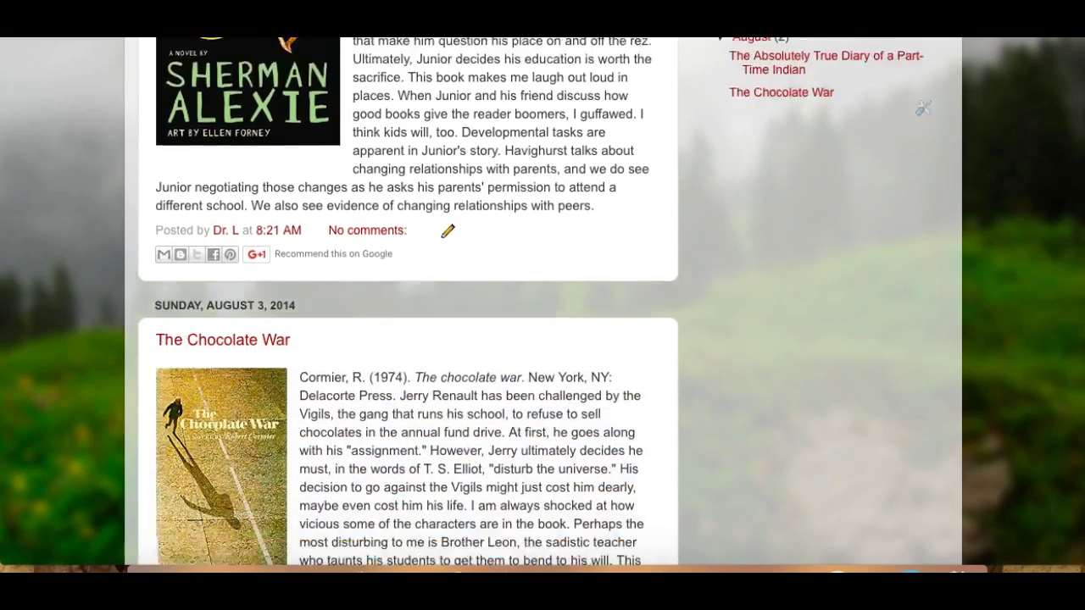
scroll(542, 302, down, 2)
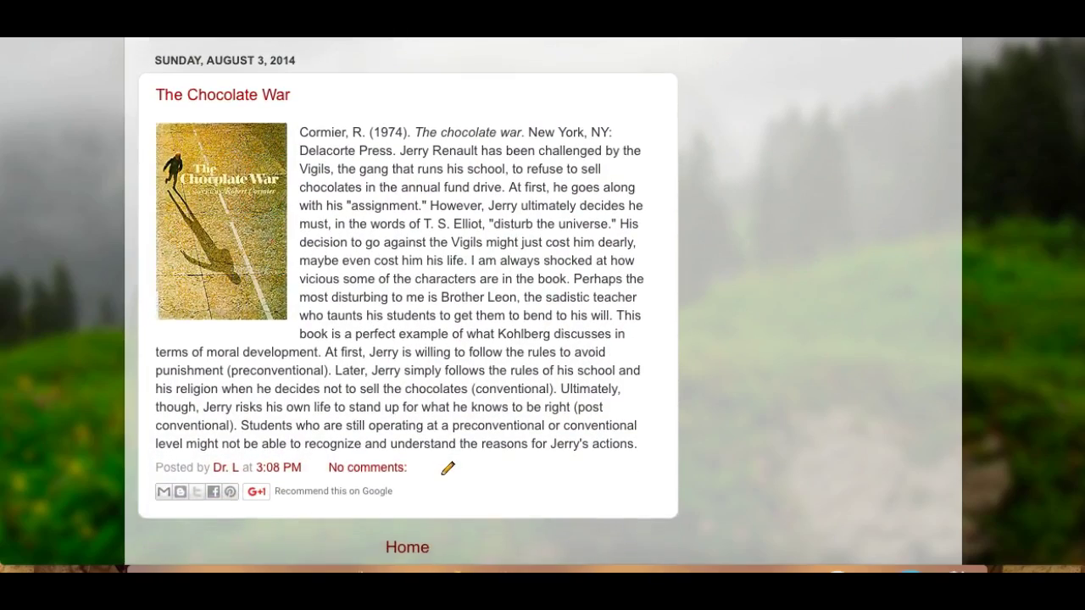
scroll(409, 296, up, 1)
scroll(408, 296, up, 6)
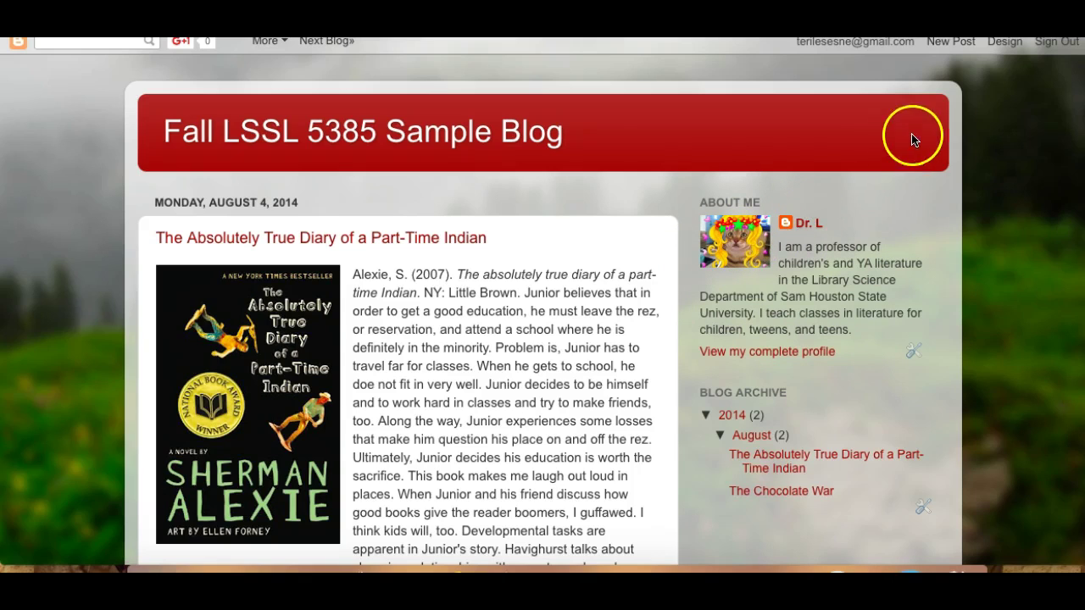
Step: Open the sample blog's design settings and browse the available templates, from Simple and Dynamic Views through Travel
click(1009, 47)
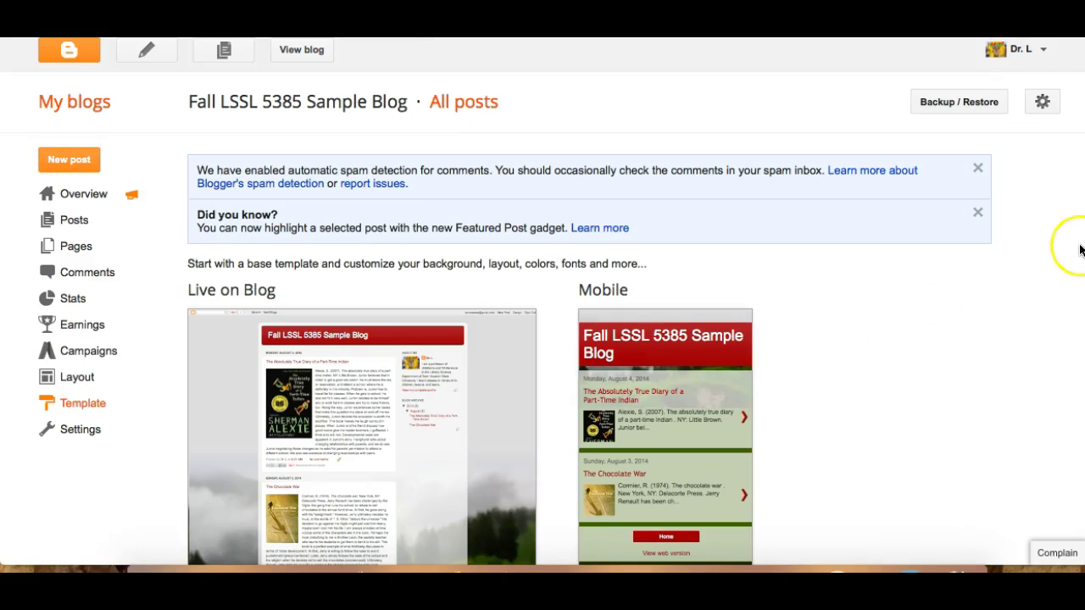
scroll(554, 349, down, 10)
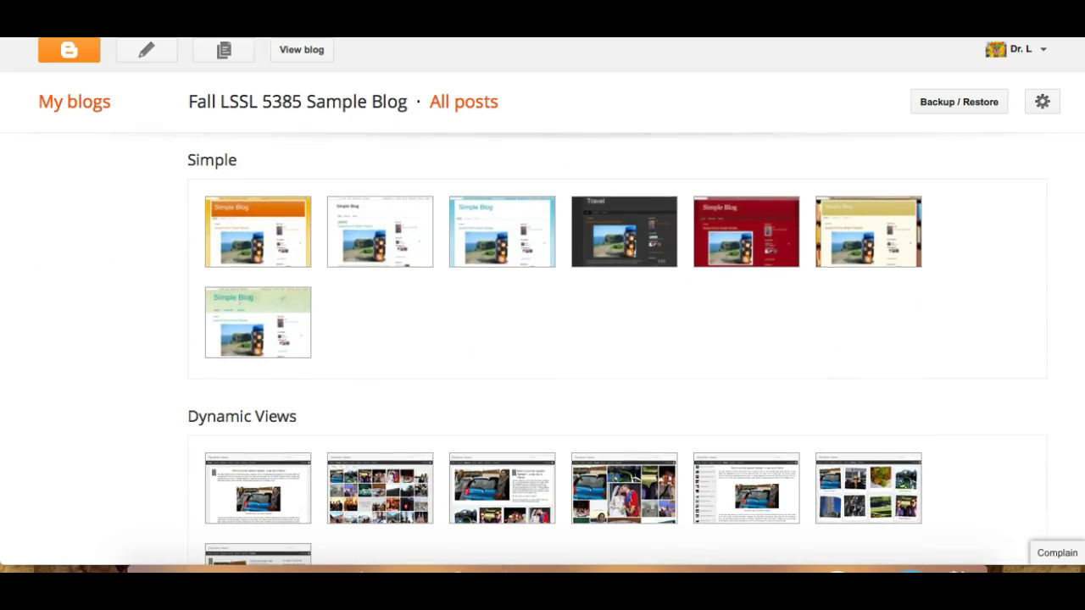
scroll(616, 349, down, 2)
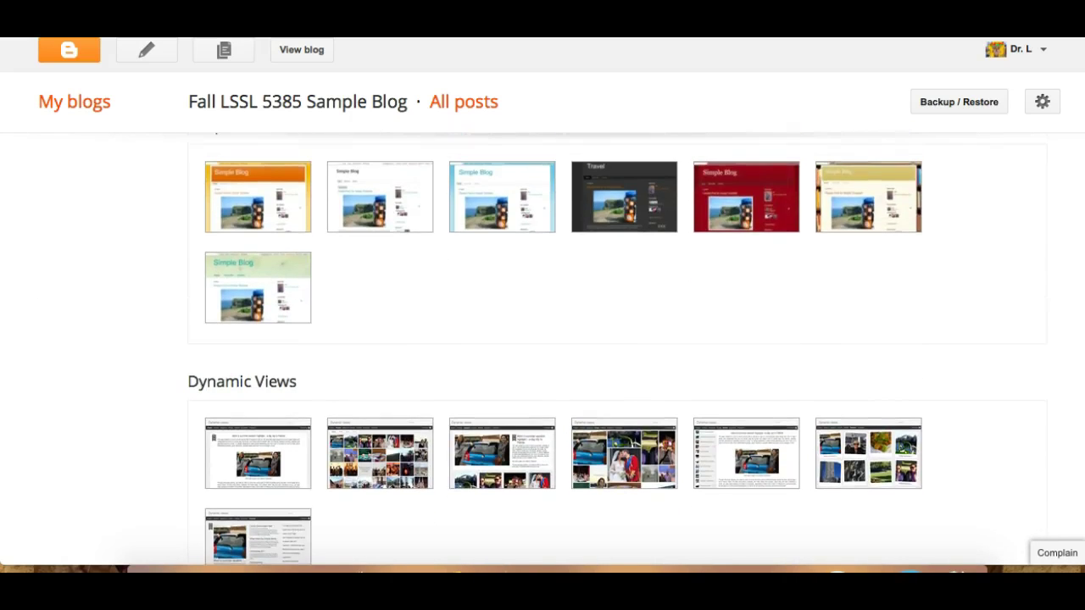
scroll(542, 339, down, 2)
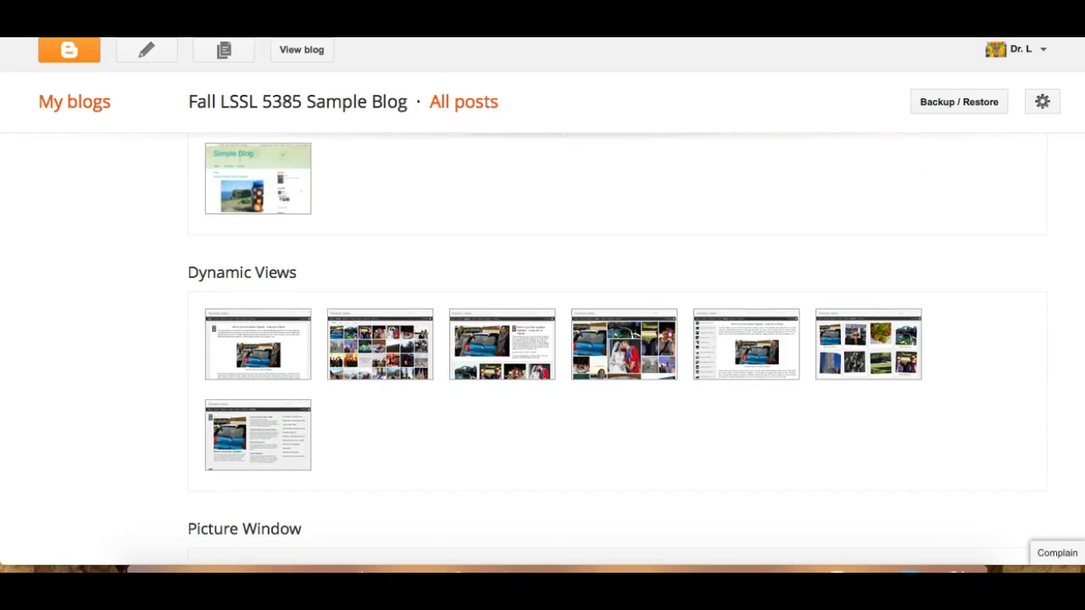
scroll(542, 339, down, 3)
scroll(542, 339, down, 4)
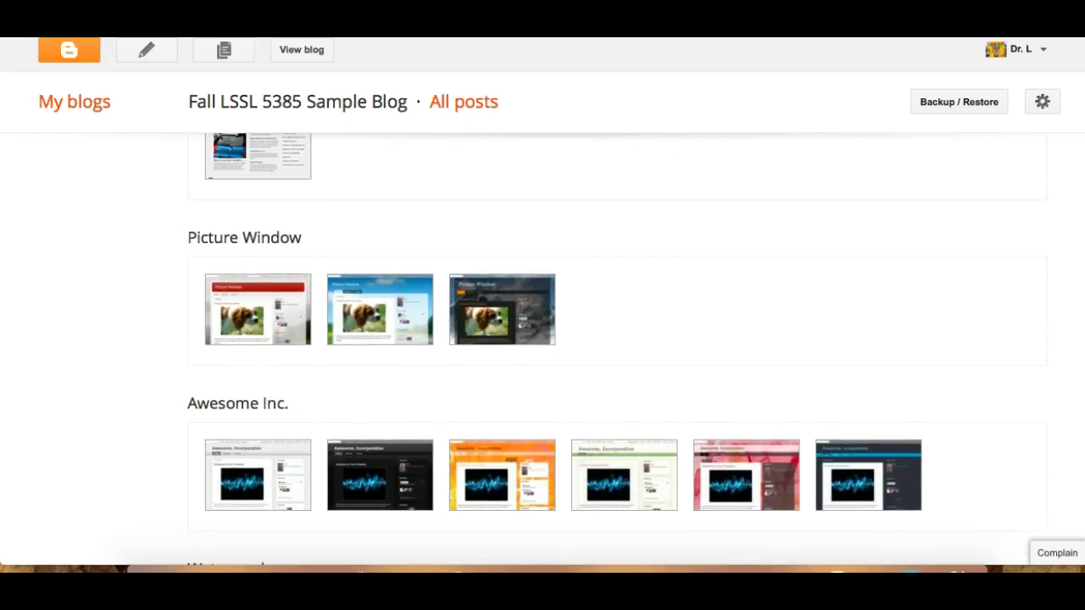
scroll(543, 339, down, 3)
scroll(543, 339, down, 1)
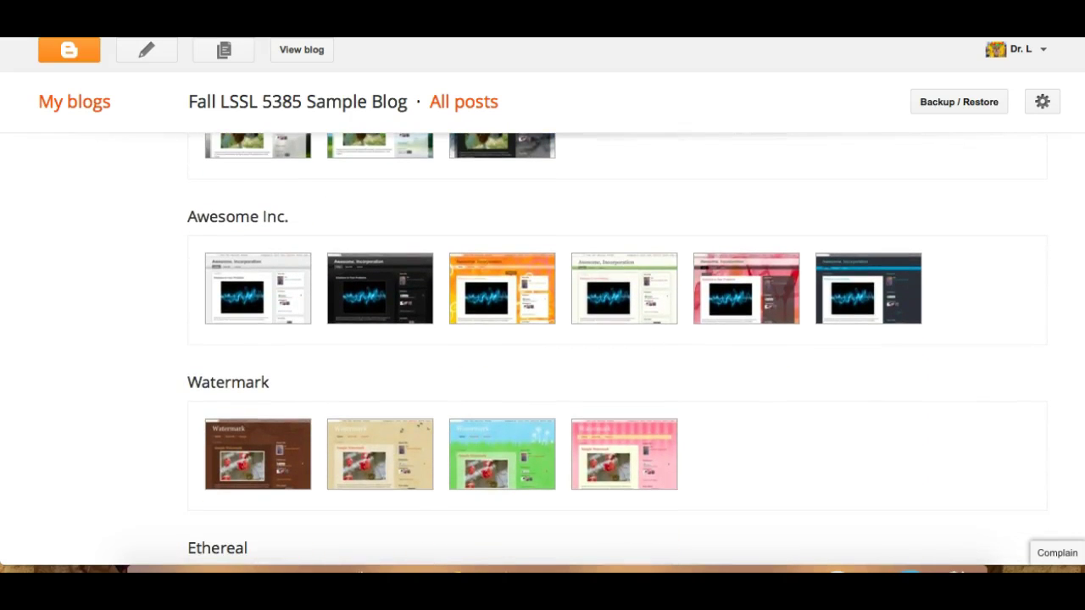
scroll(542, 339, down, 5)
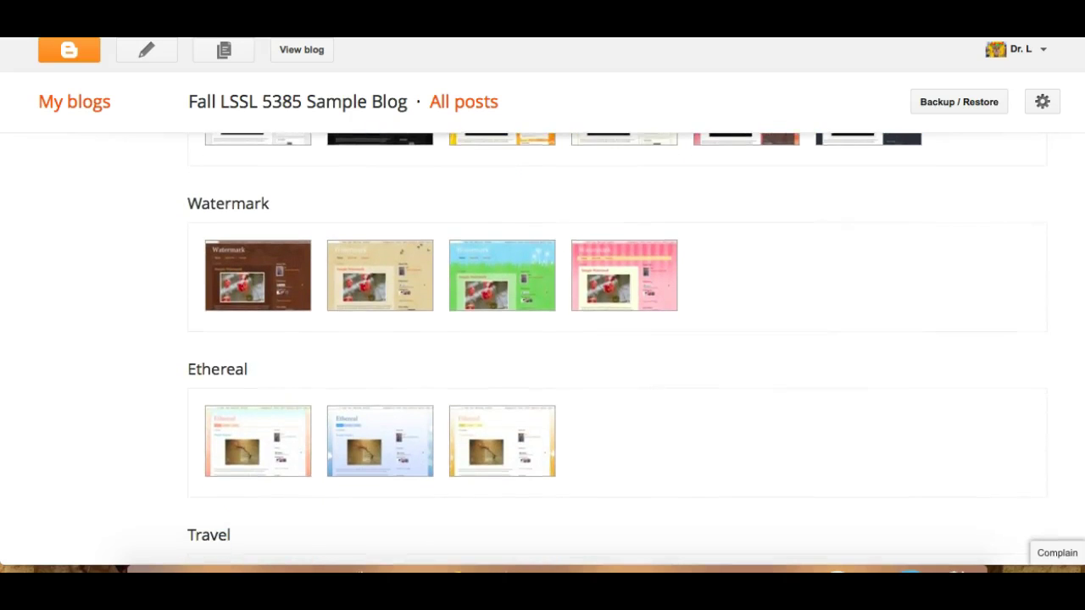
scroll(542, 339, down, 2)
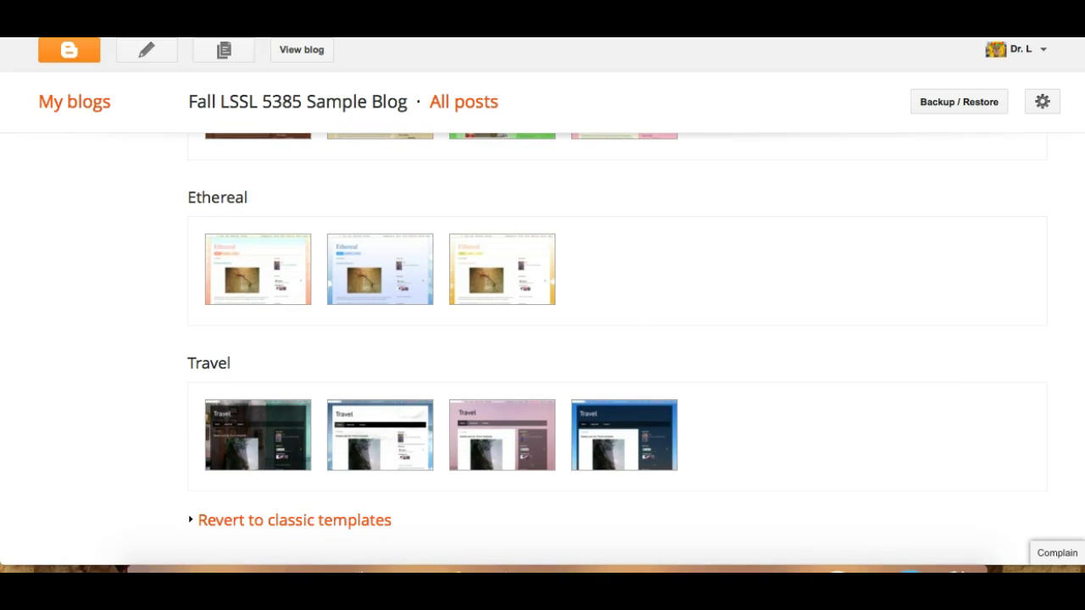
scroll(542, 339, up, 15)
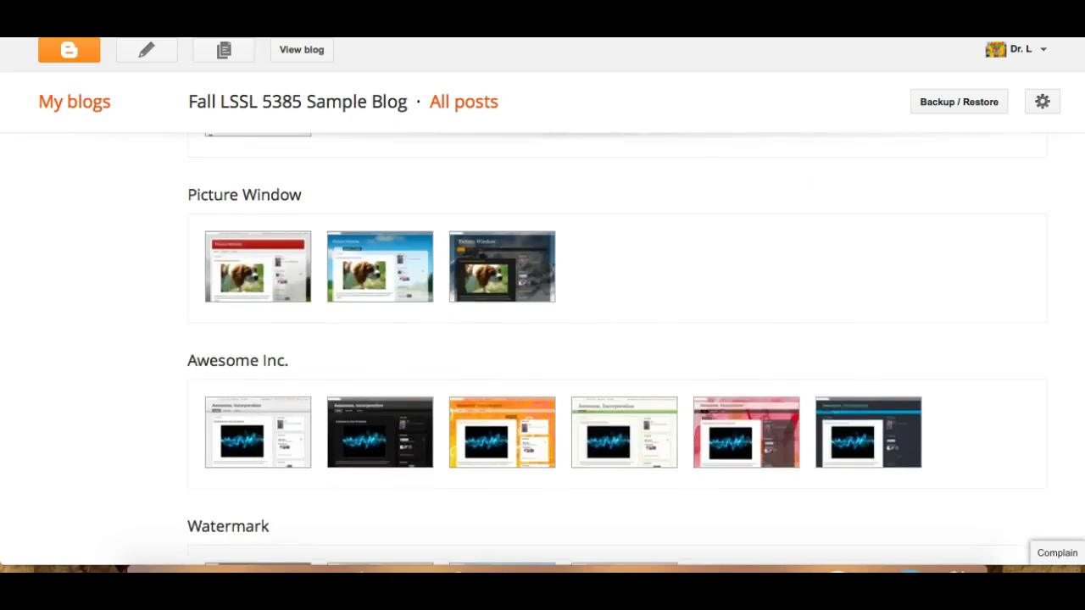
scroll(542, 339, up, 7)
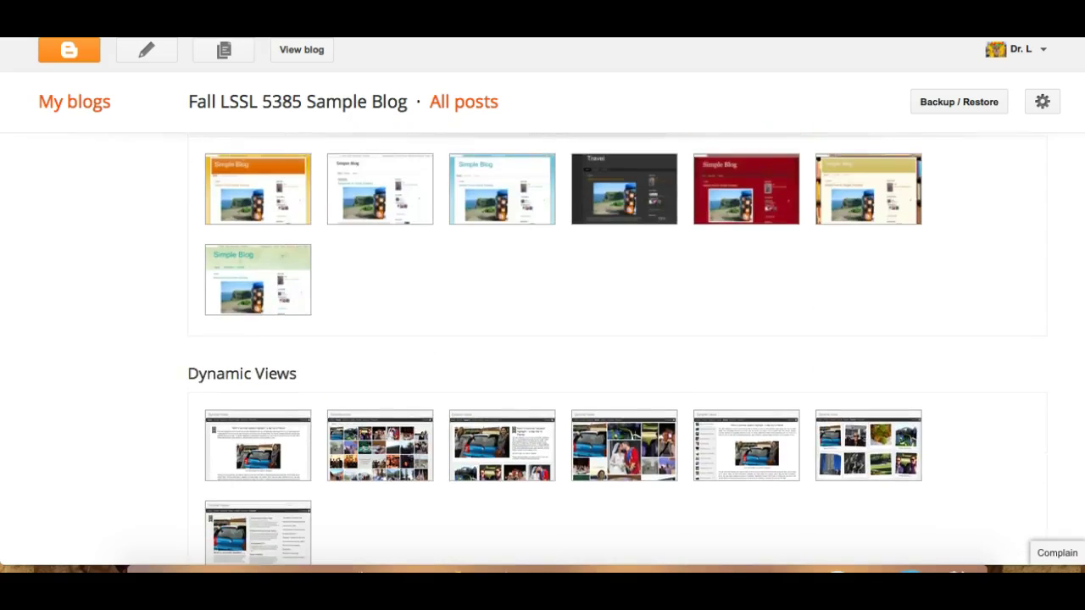
scroll(542, 339, up, 5)
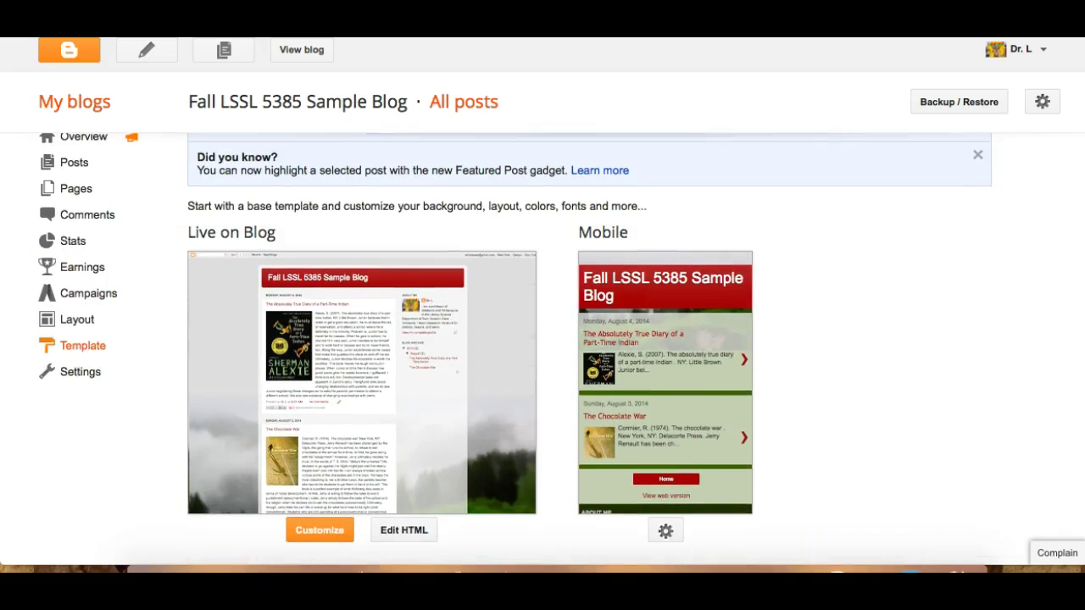
scroll(543, 339, up, 2)
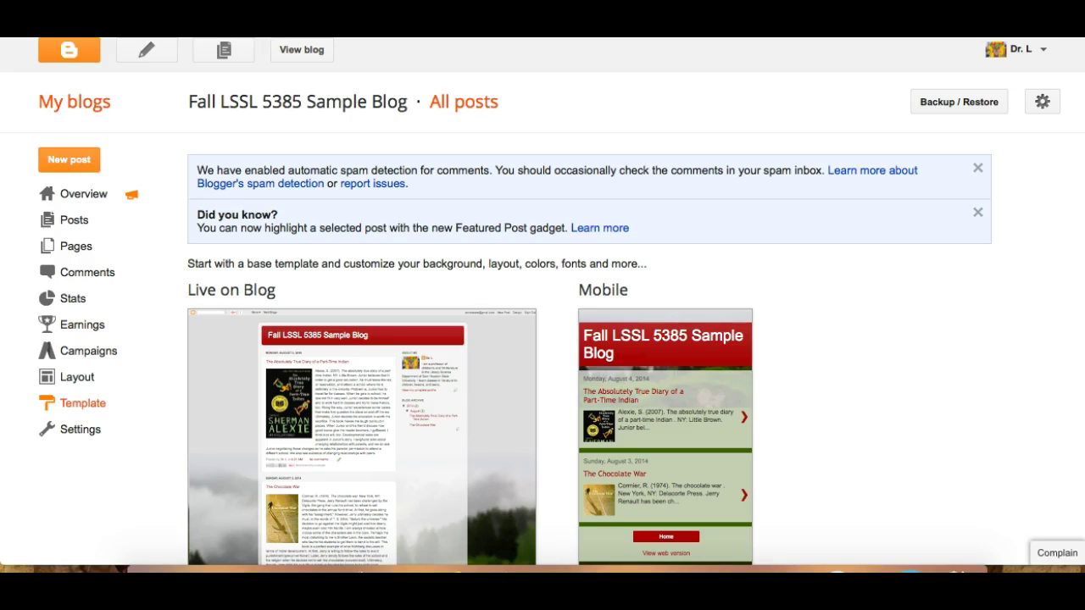
Step: Return to the live blog and highlight the citation, summary and commentary in The Absolutely True Diary of a Part-Time Indian post
click(293, 51)
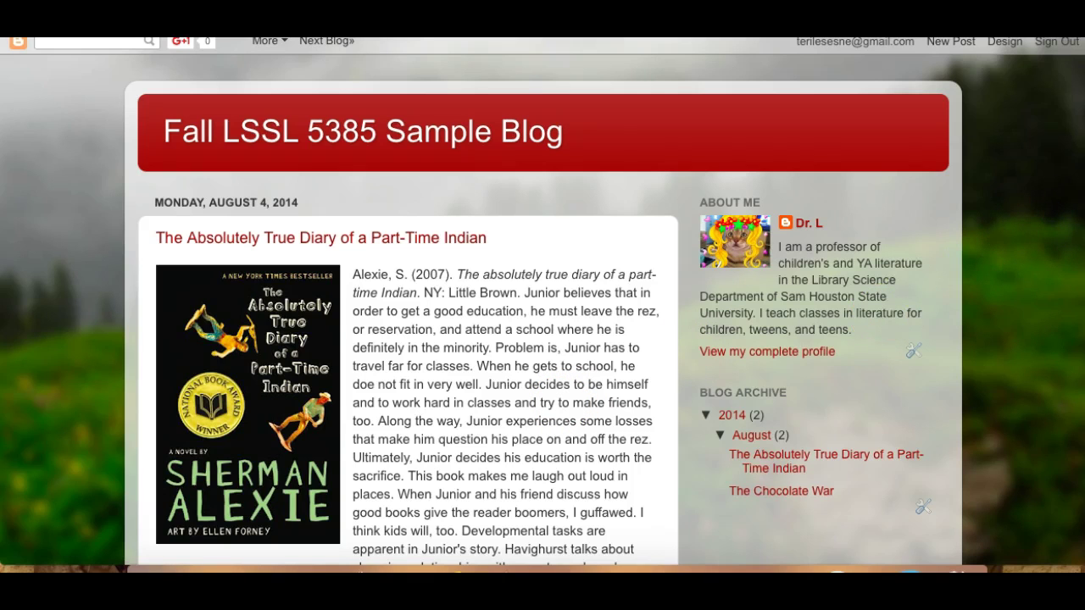
scroll(542, 296, down, 3)
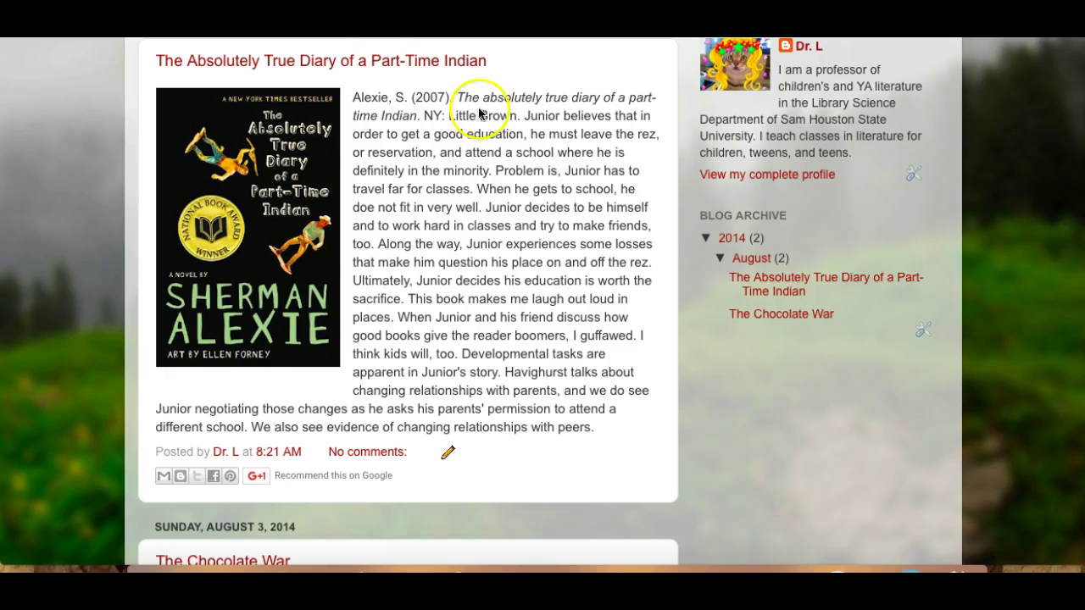
drag(521, 116, 344, 93)
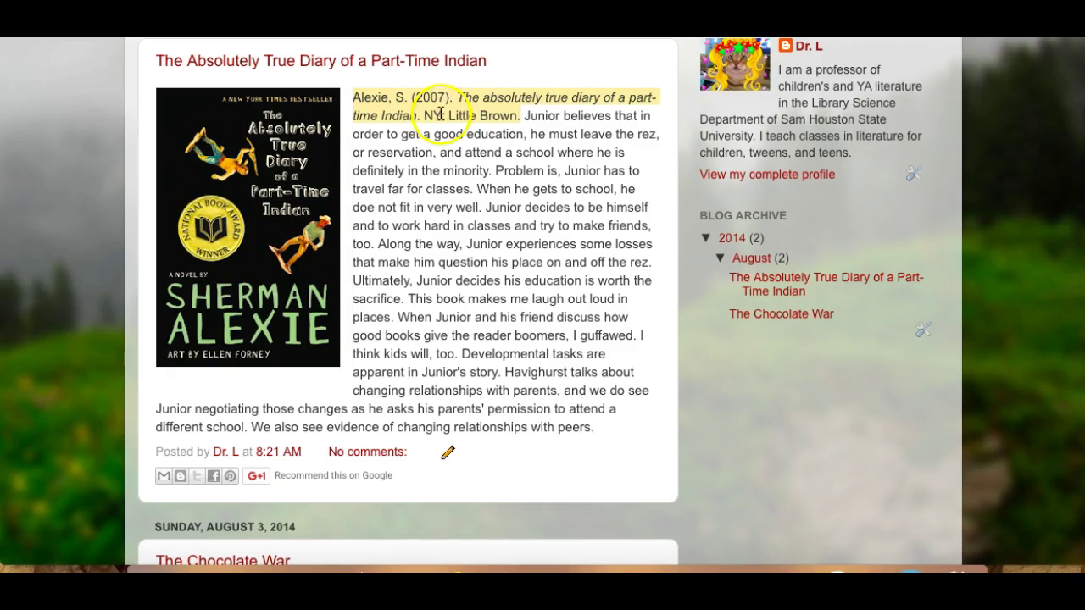
click(527, 118)
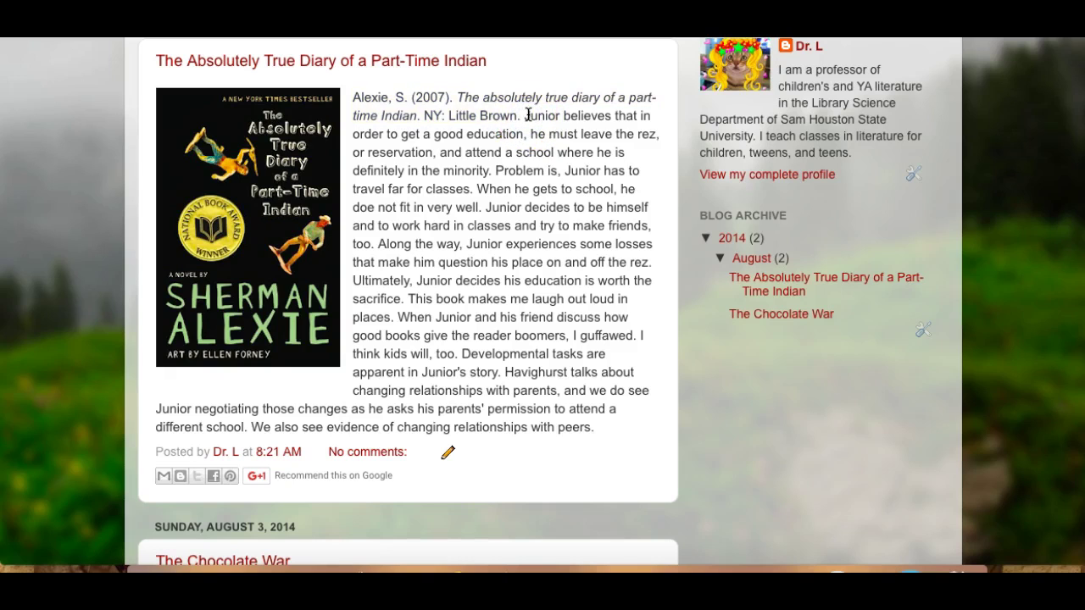
drag(528, 116, 410, 299)
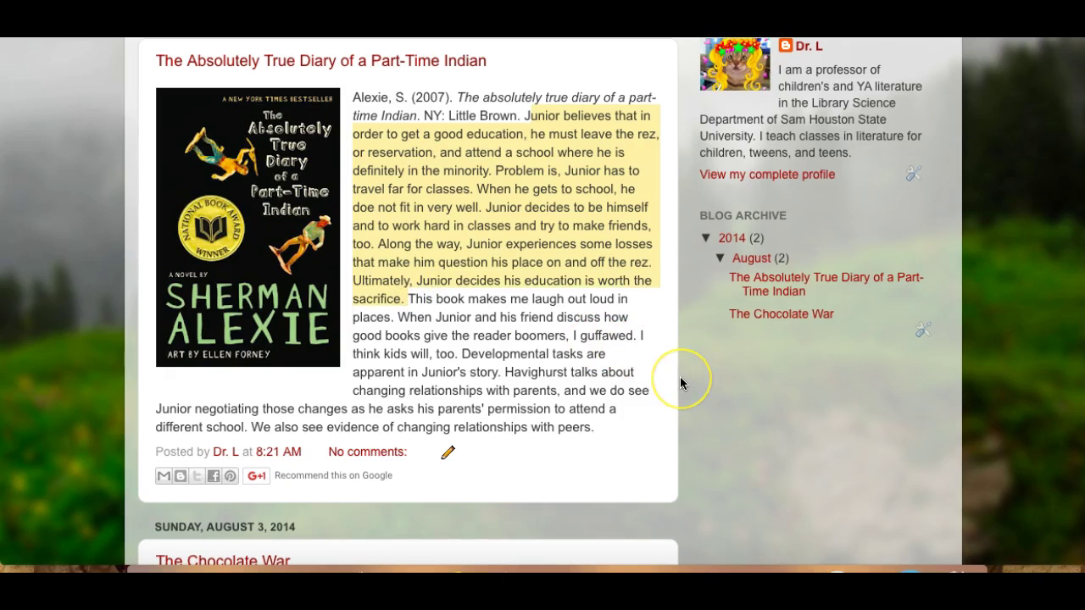
drag(409, 298, 608, 431)
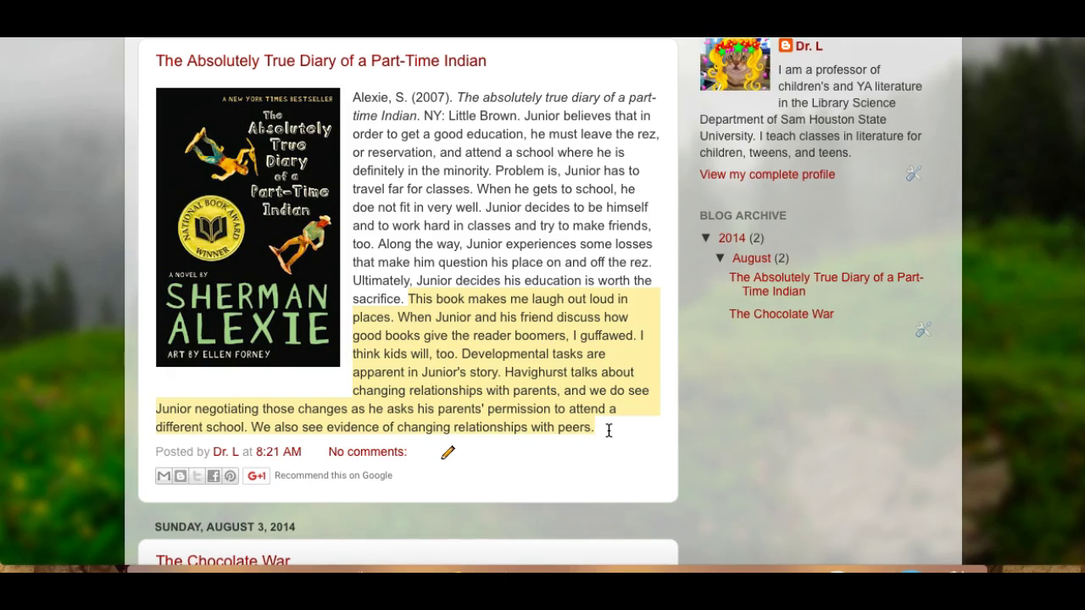
click(608, 430)
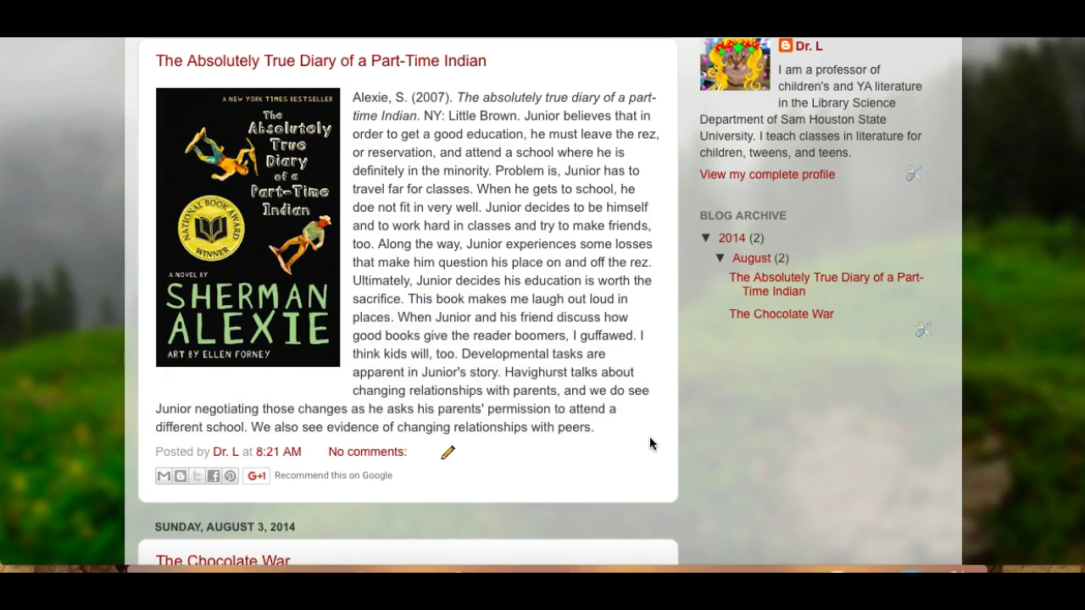
Step: Leave the sample blog post and go to the Google home page
click(449, 458)
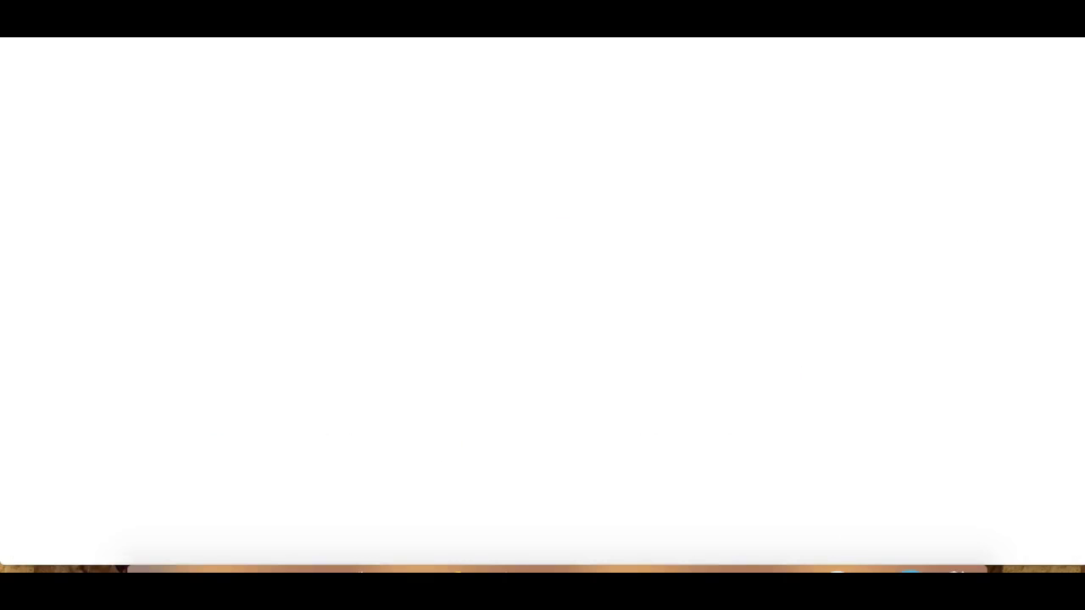
text(googl)
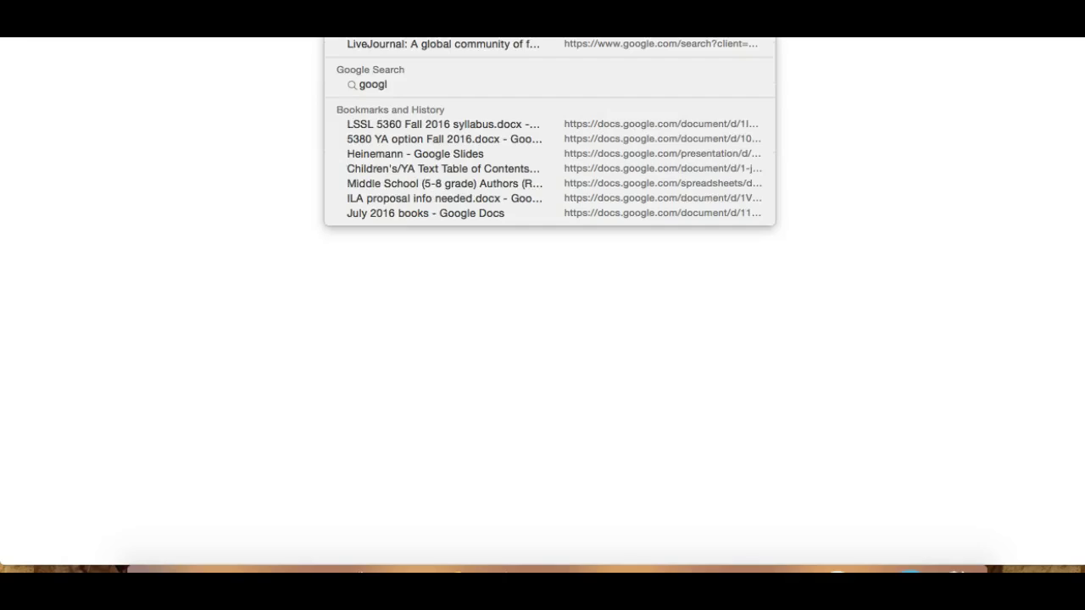
key(Return)
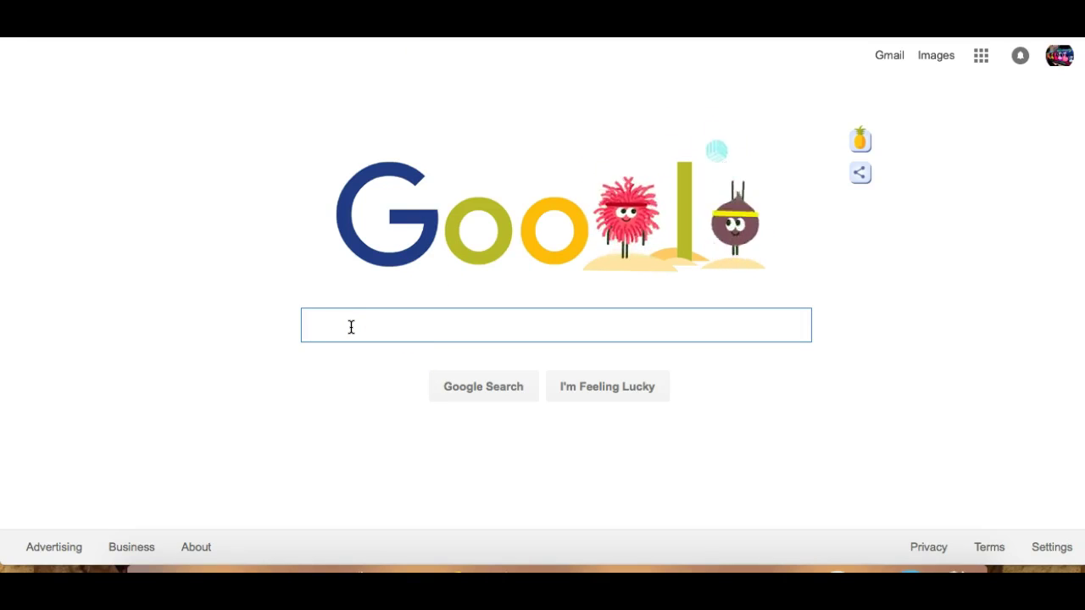
Step: Search Google for "book trailer absolutely true diary"
text(book)
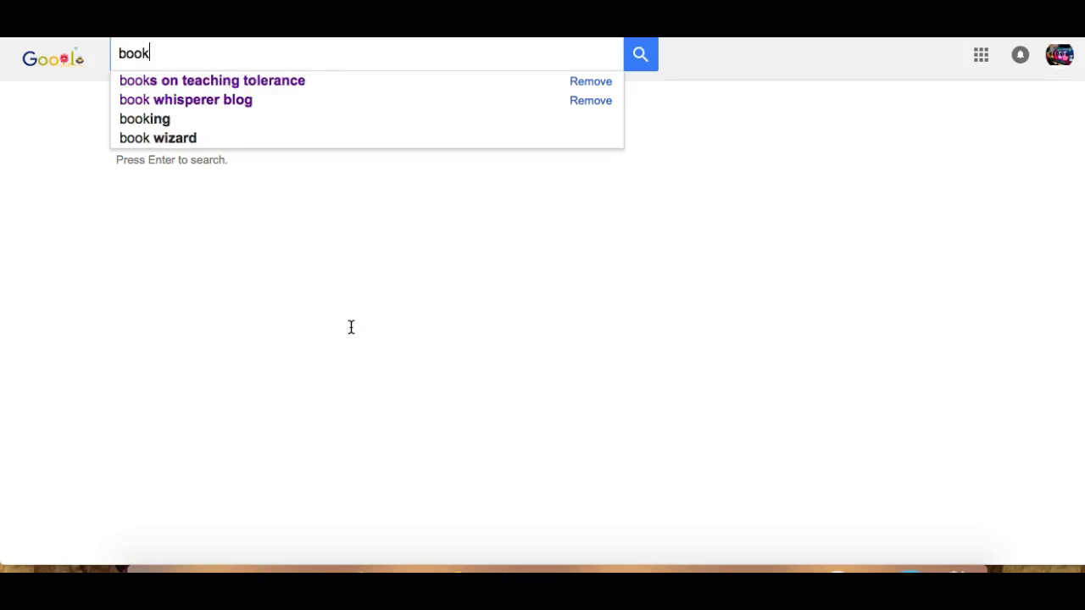
text( trailer for)
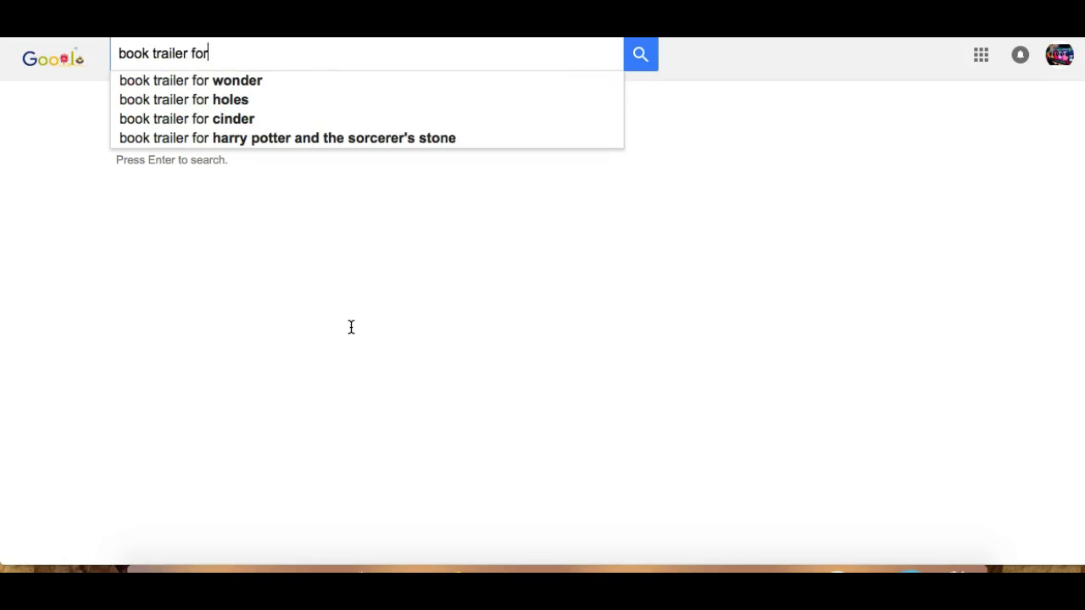
text( Ab)
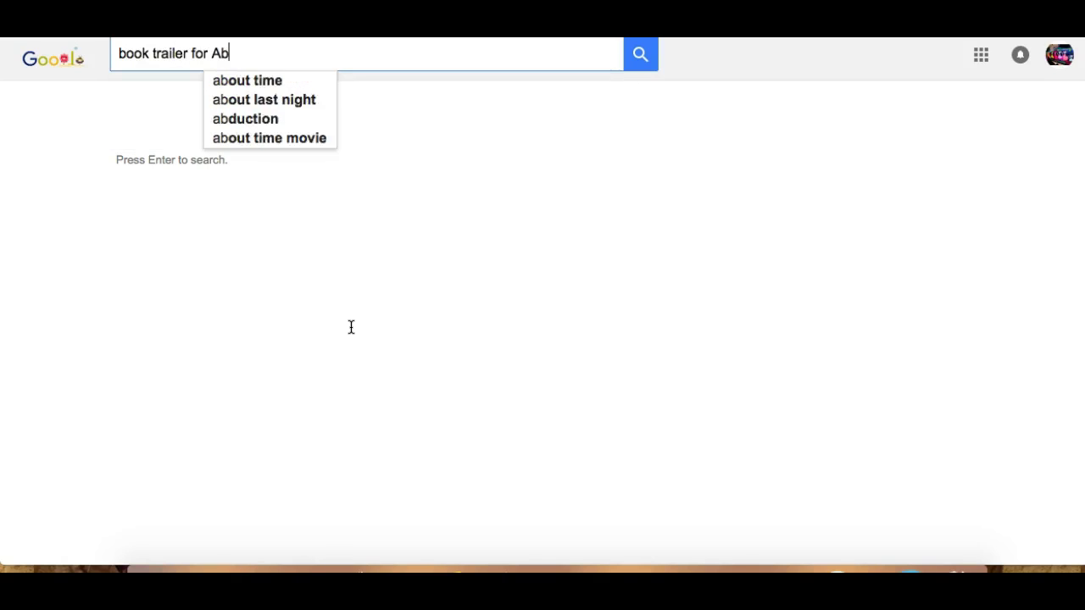
text(d=solute)
key(BackSpace)
key(BackSpace)
key(BackSpace)
key(BackSpace)
key(BackSpace)
key(BackSpace)
key(BackSpace)
key(BackSpace)
key(BackSpace)
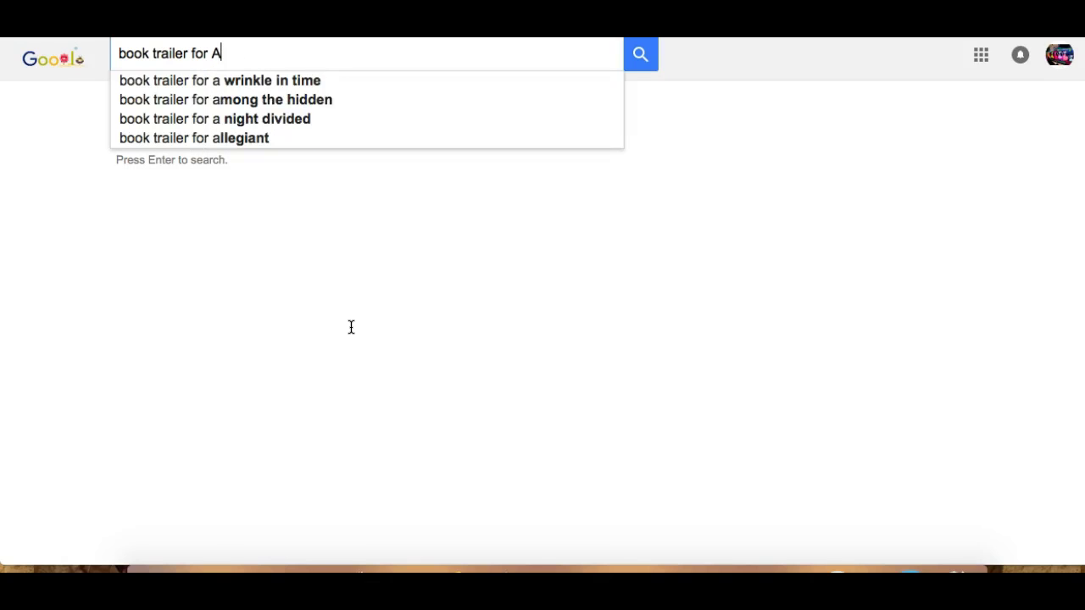
text(bsolut)
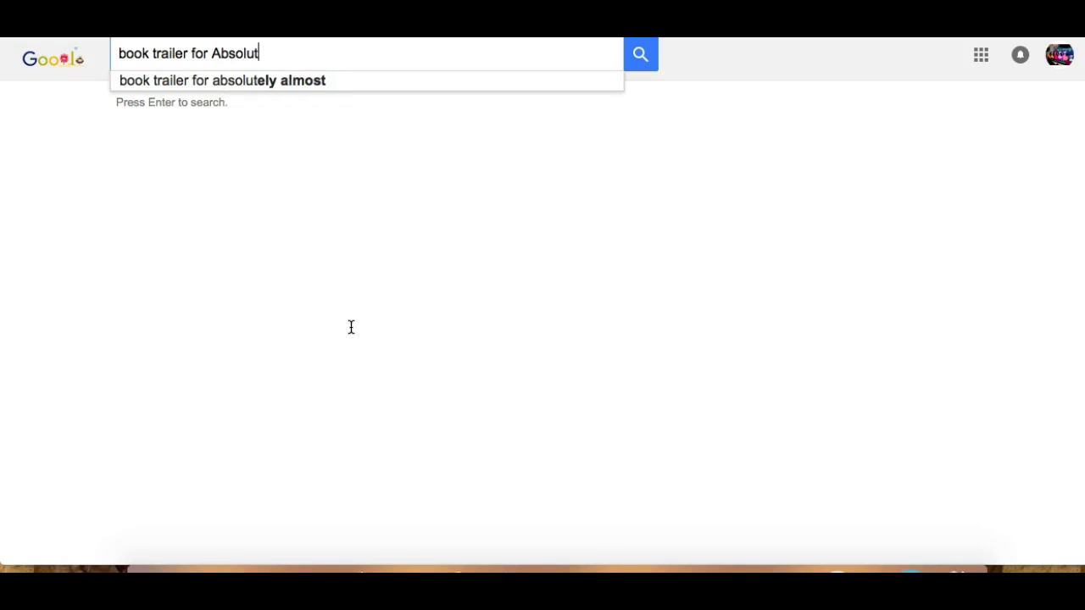
text(ely)
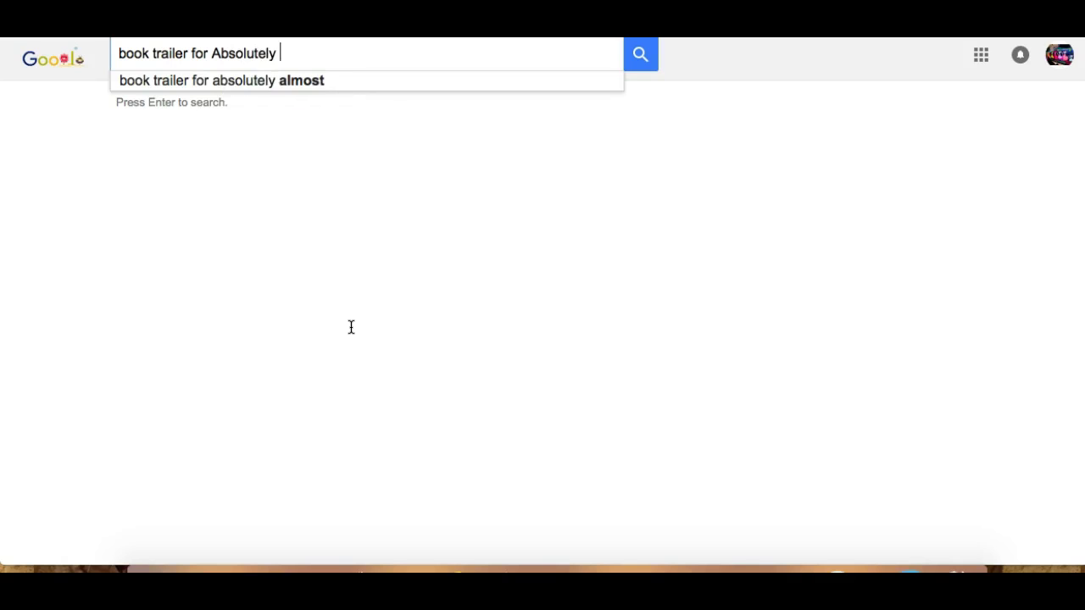
text( true)
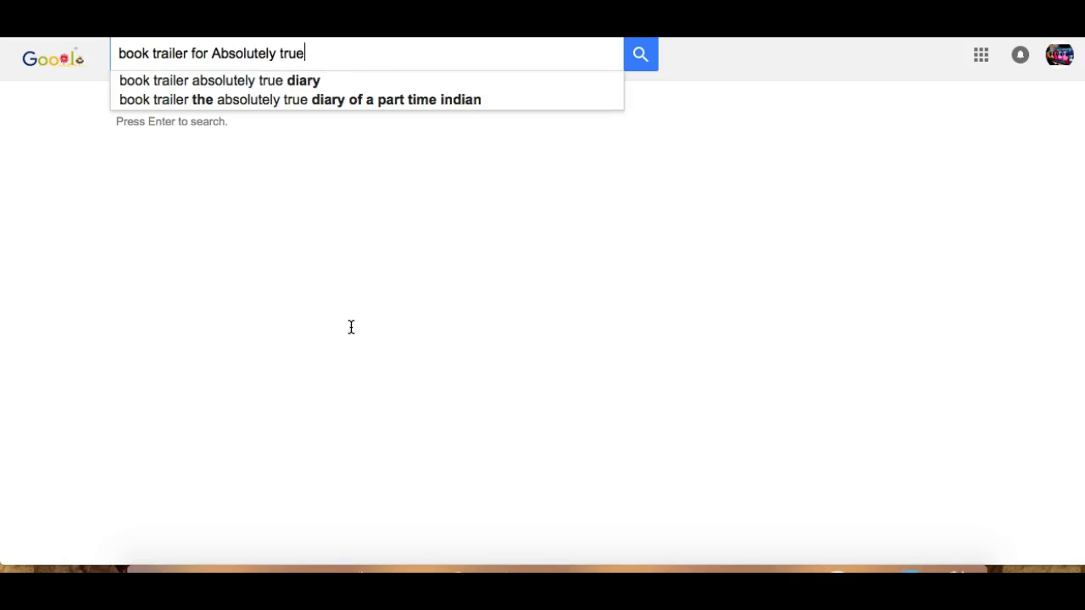
key(Down)
key(Return)
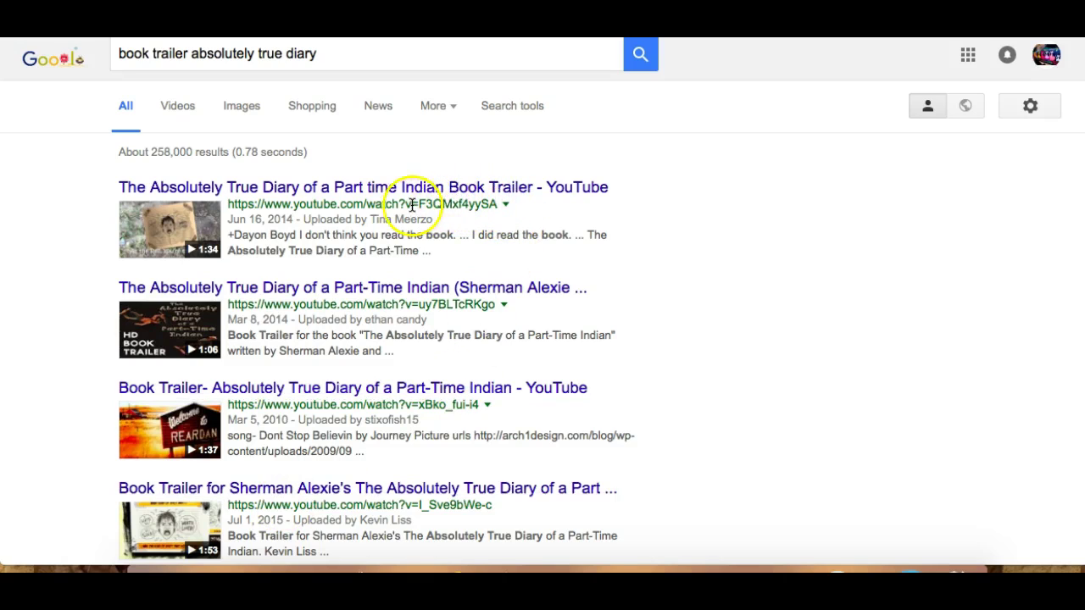
Step: Open the YouTube result "Book Trailer- Absolutely True Diary of a Part-Time Indian" to get its web address, pausing playback
click(312, 383)
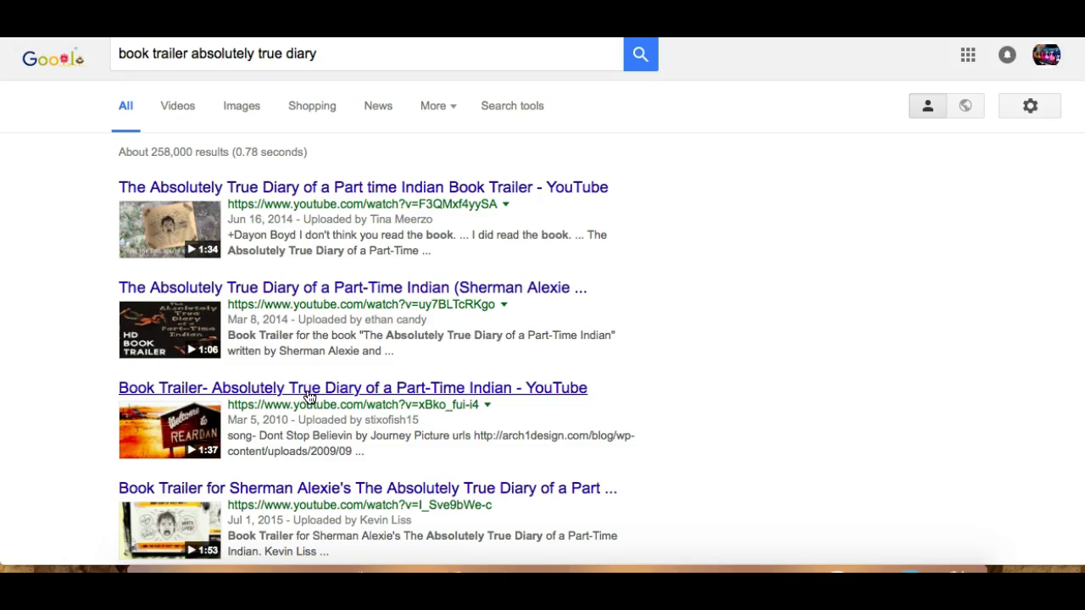
click(309, 395)
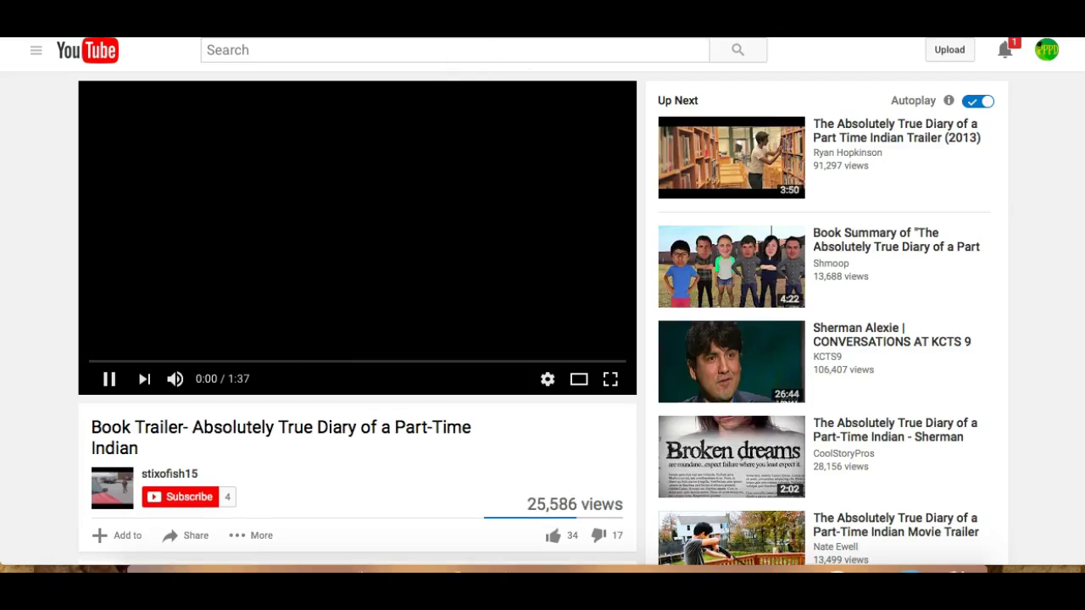
key(super+l)
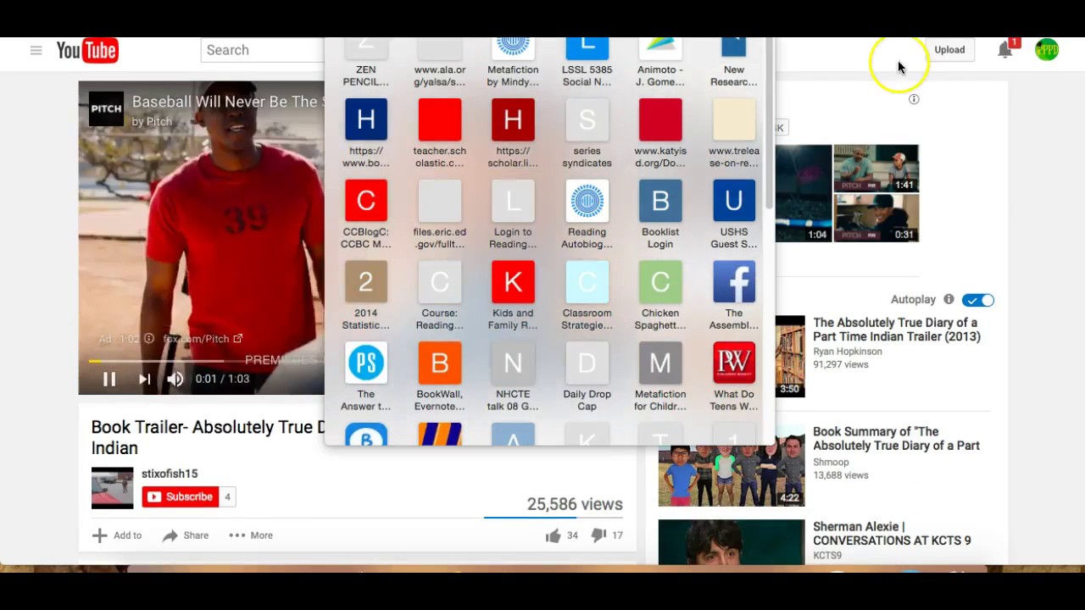
click(1006, 162)
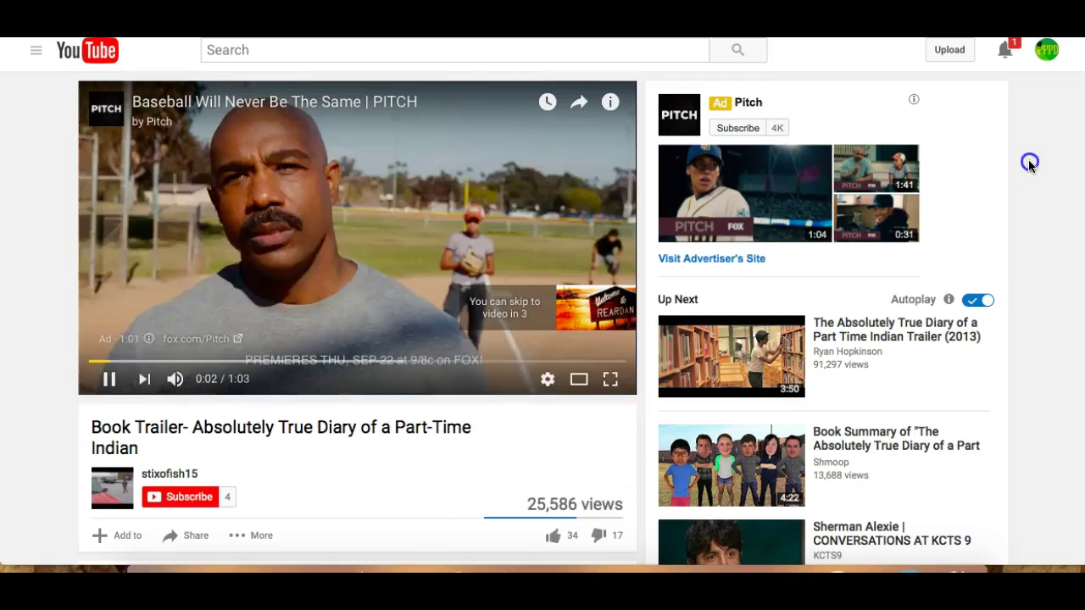
click(108, 383)
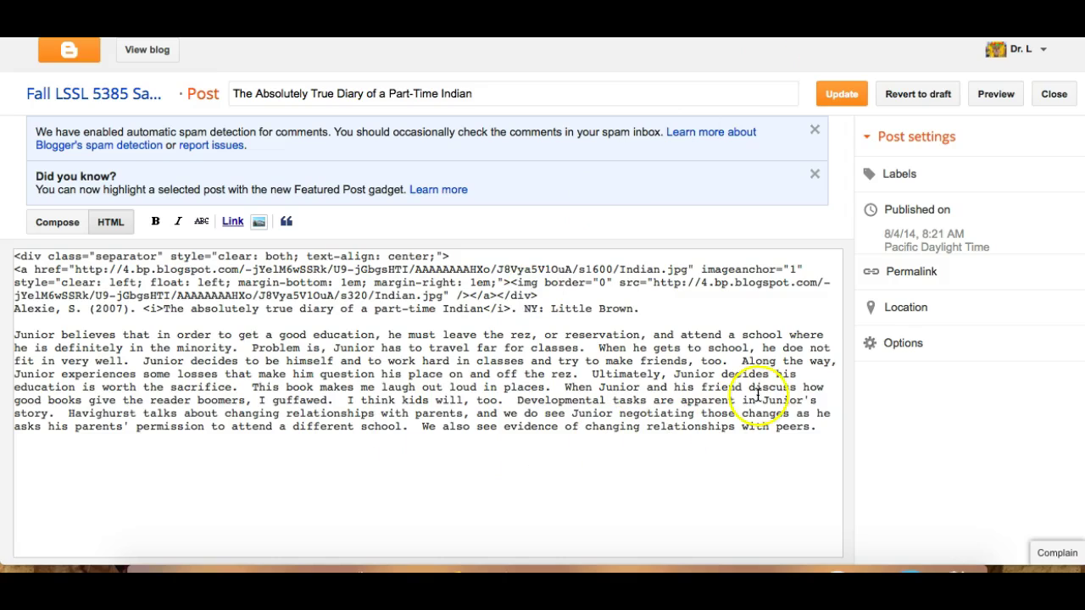
click(827, 433)
key(Return)
text(https://www.youtube.com/watch?v=xBko_fui-i4)
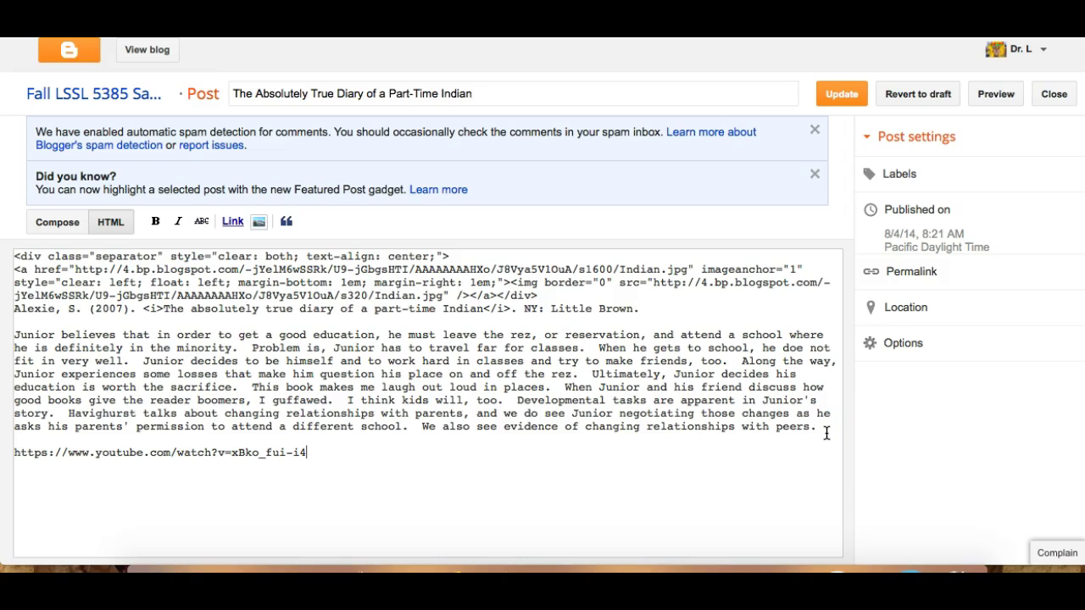
Step: Below the video link, add the sentence "Here is a link to one of the book trailers for Alexie's novel."
key(Return)
key(Return)
text(Here is a link to one of the)
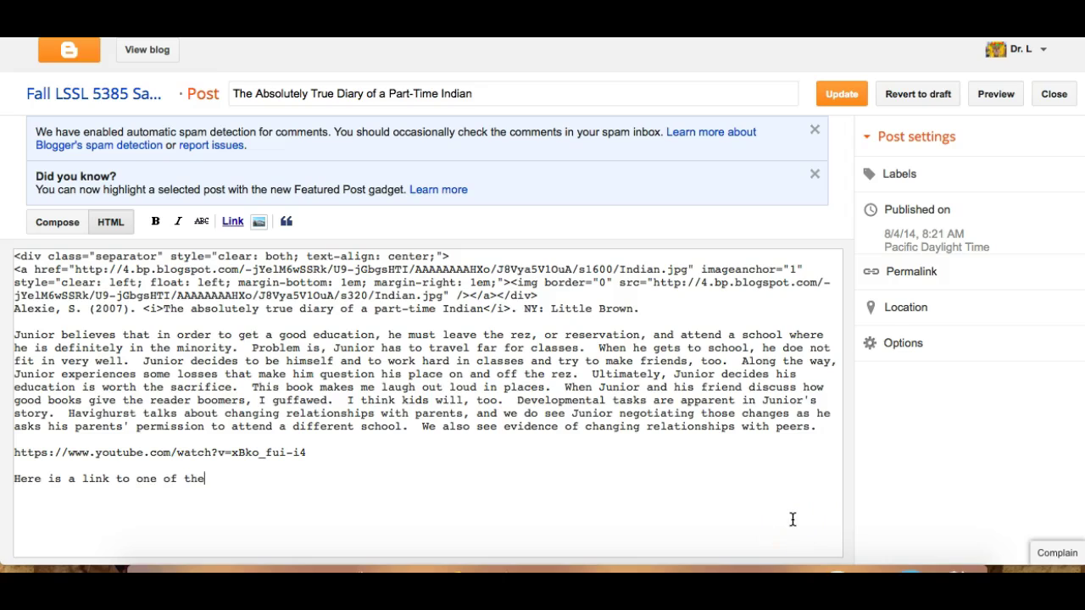
text( book trailers for)
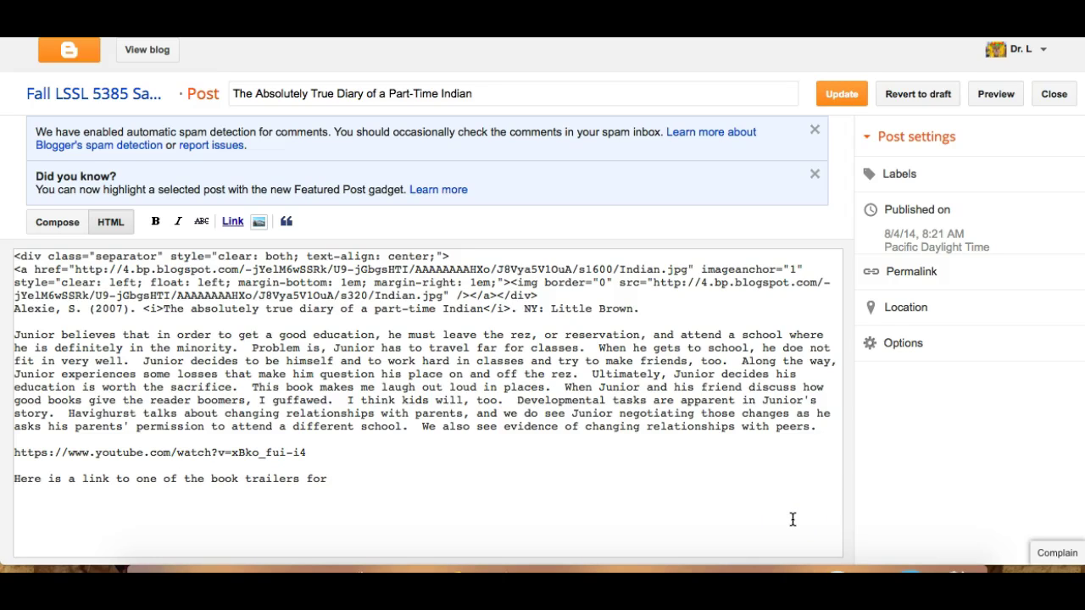
text( Alexie's novel.)
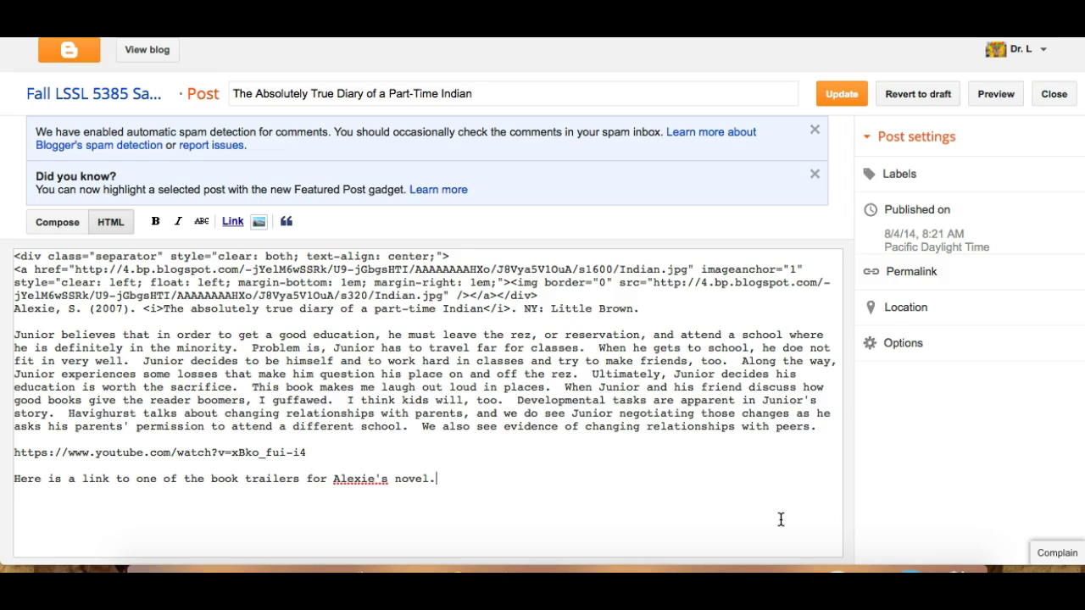
Step: Return to the Google results and run an image search for "thunder boy jr"
click(847, 92)
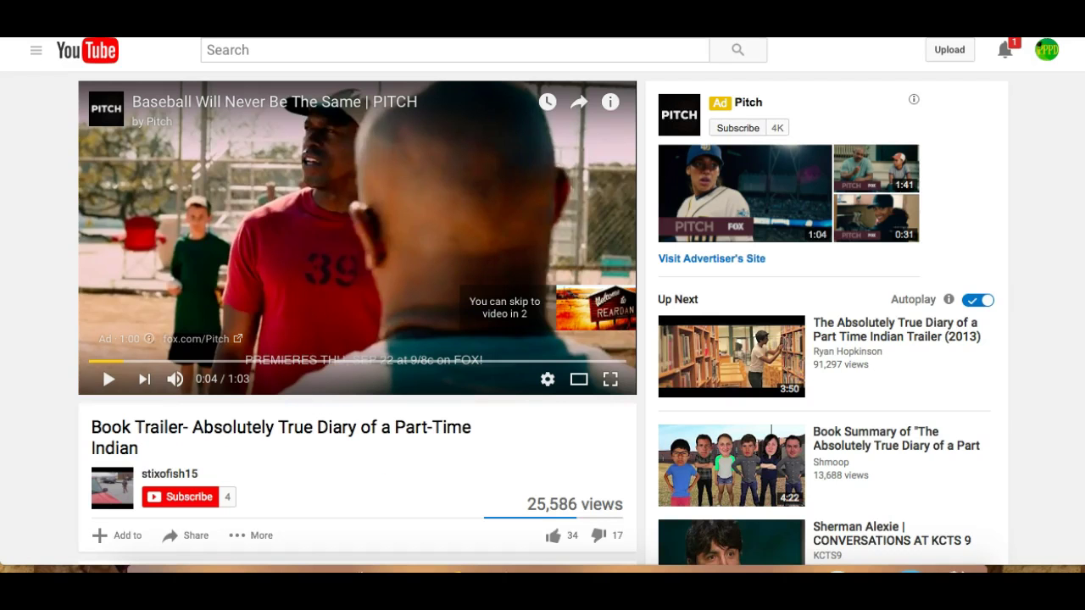
click(161, 53)
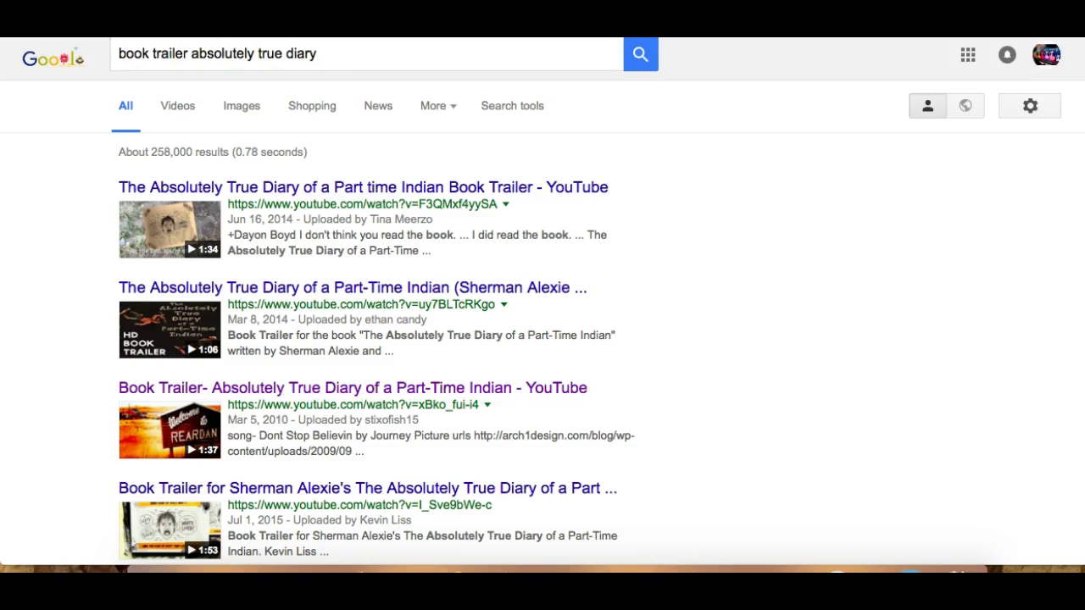
click(344, 49)
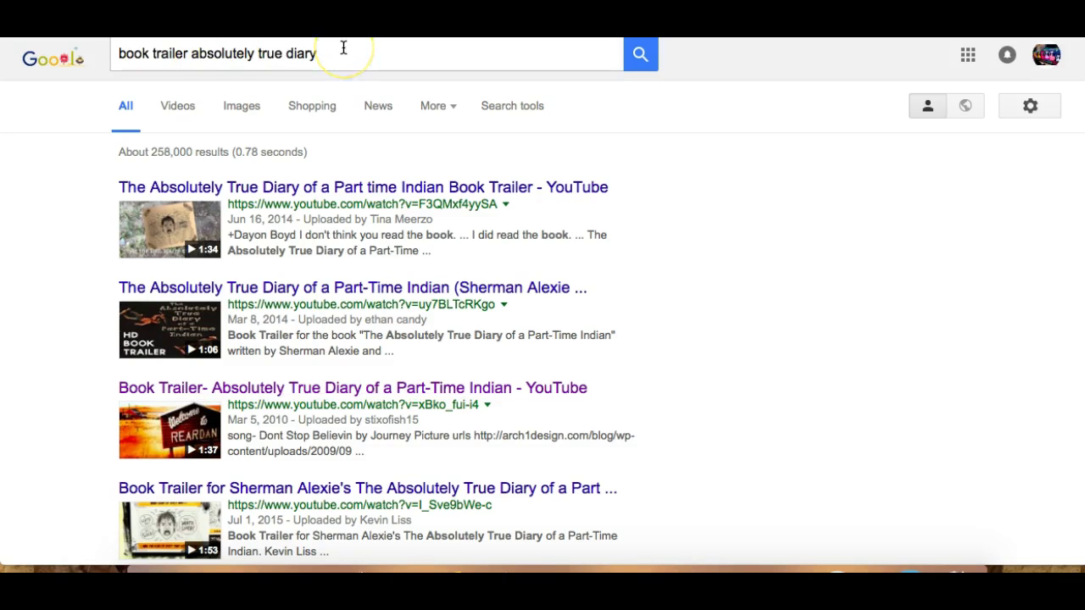
click(242, 106)
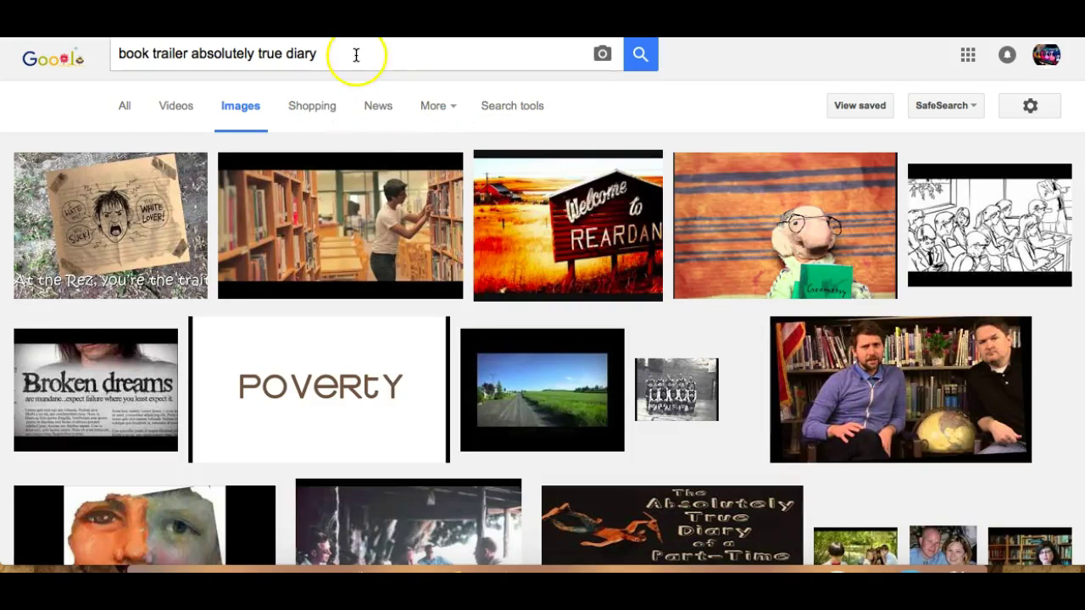
drag(356, 55, 115, 55)
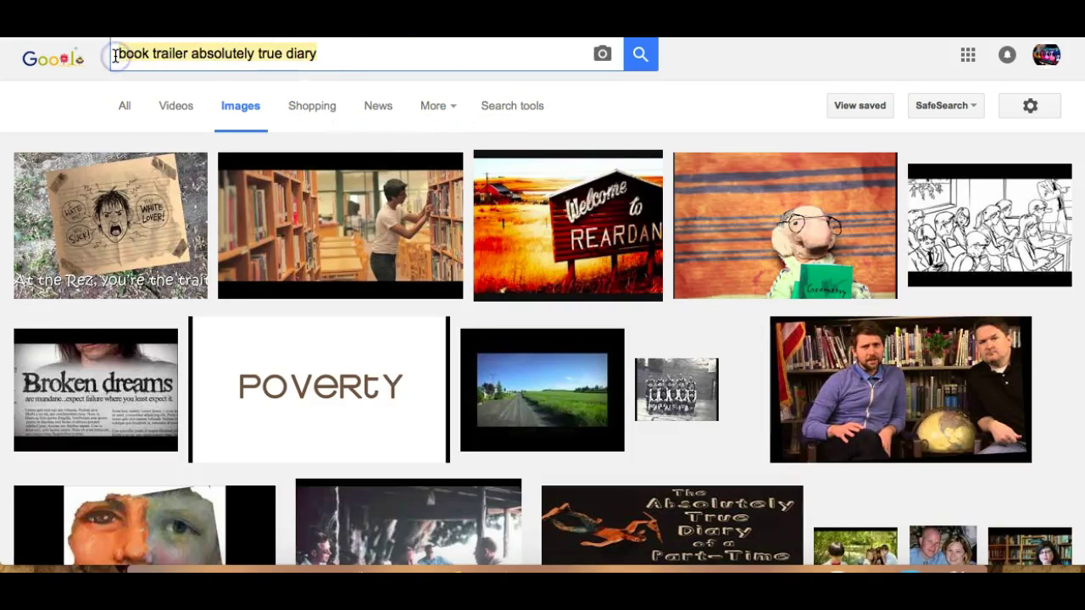
text(thunder)
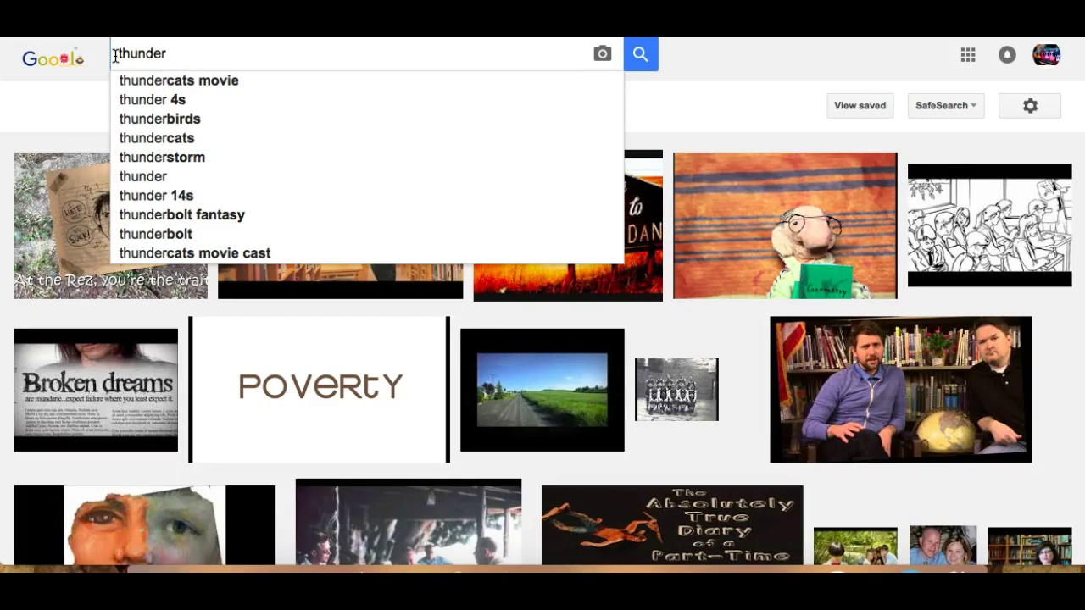
text( boy jr)
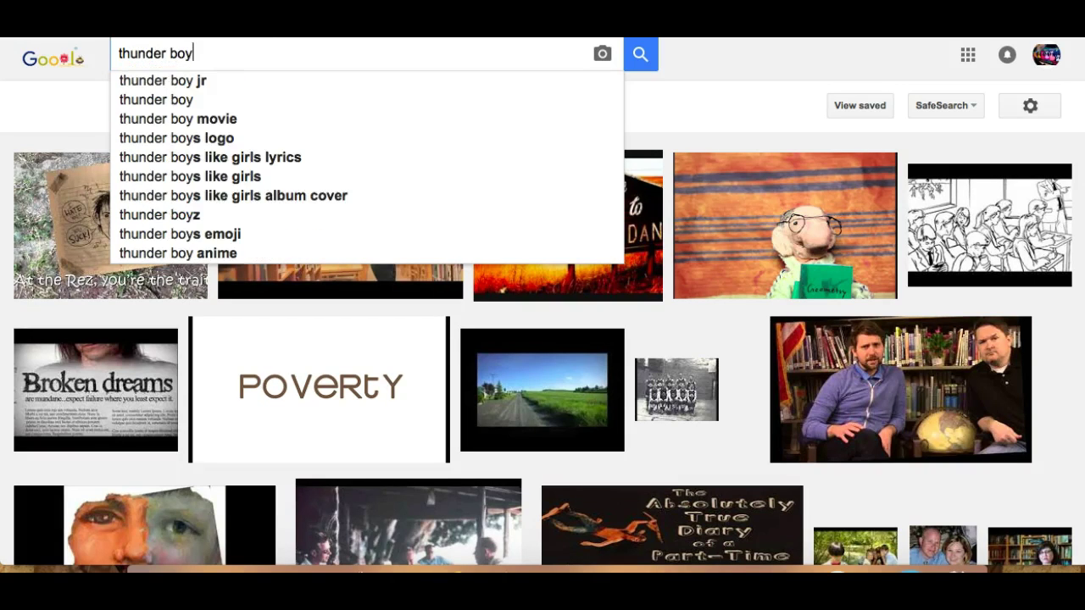
key(Return)
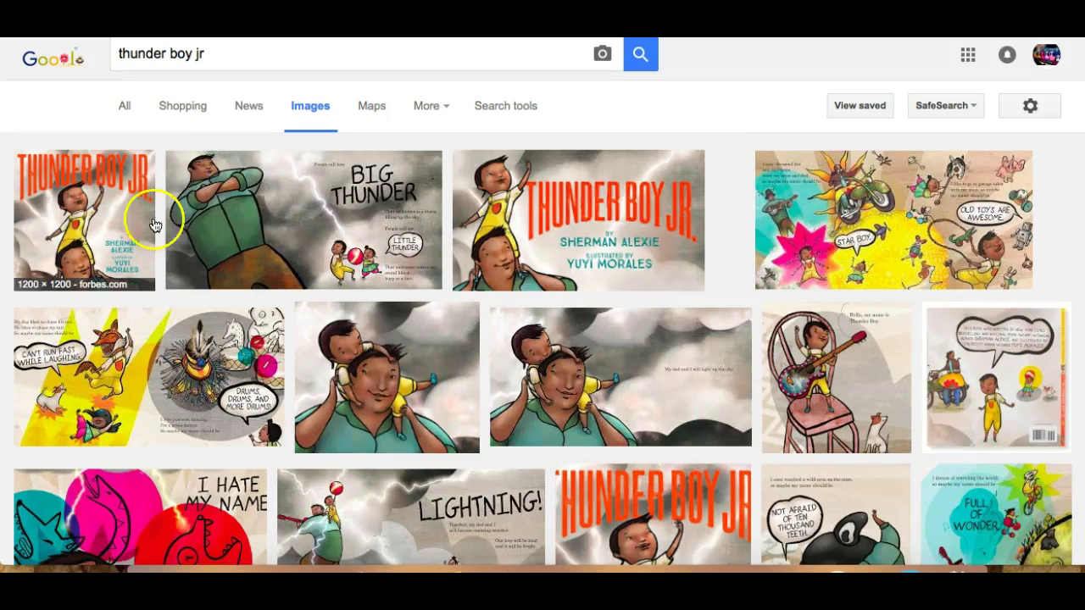
Step: Enlarge the Big Thunder illustration from the image results and save it as a file
click(250, 233)
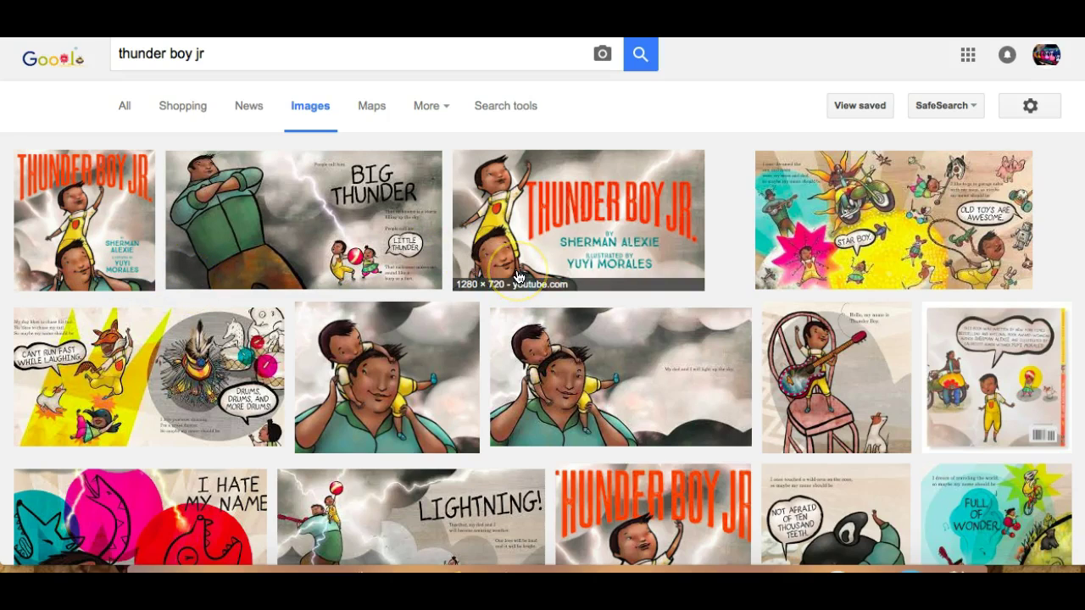
click(404, 275)
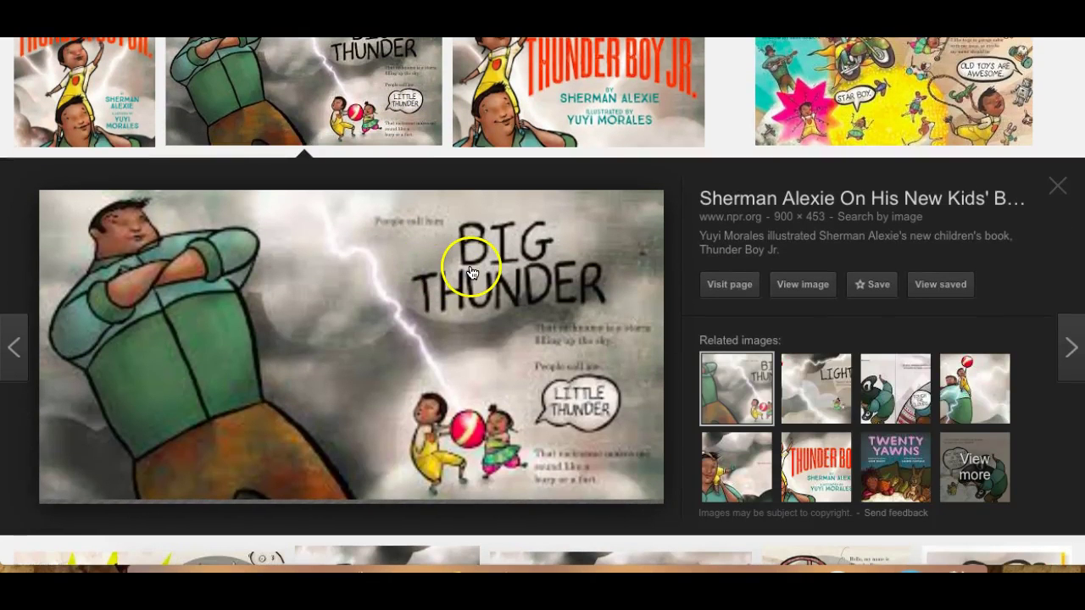
right_click(471, 272)
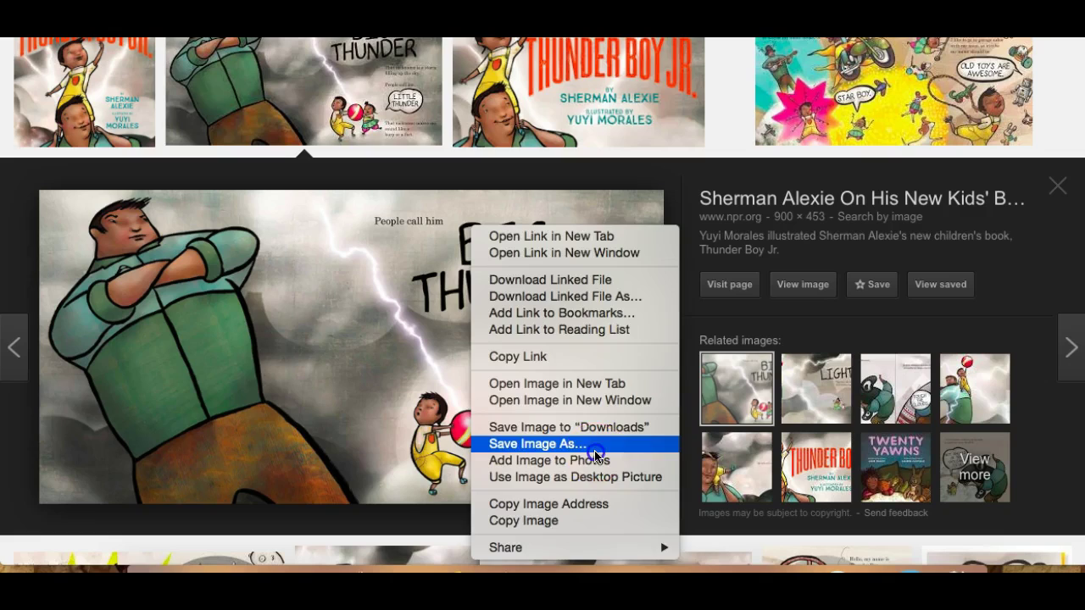
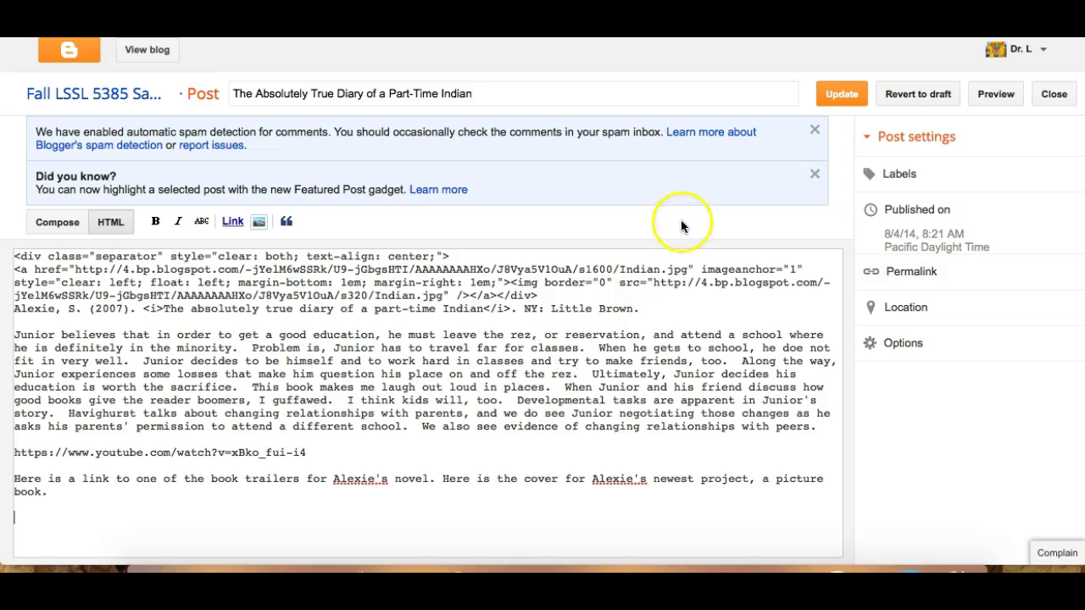
Step: Upload the big-thunder image from the Desktop and insert it at the end of the post with alignment None and size Medium
click(259, 224)
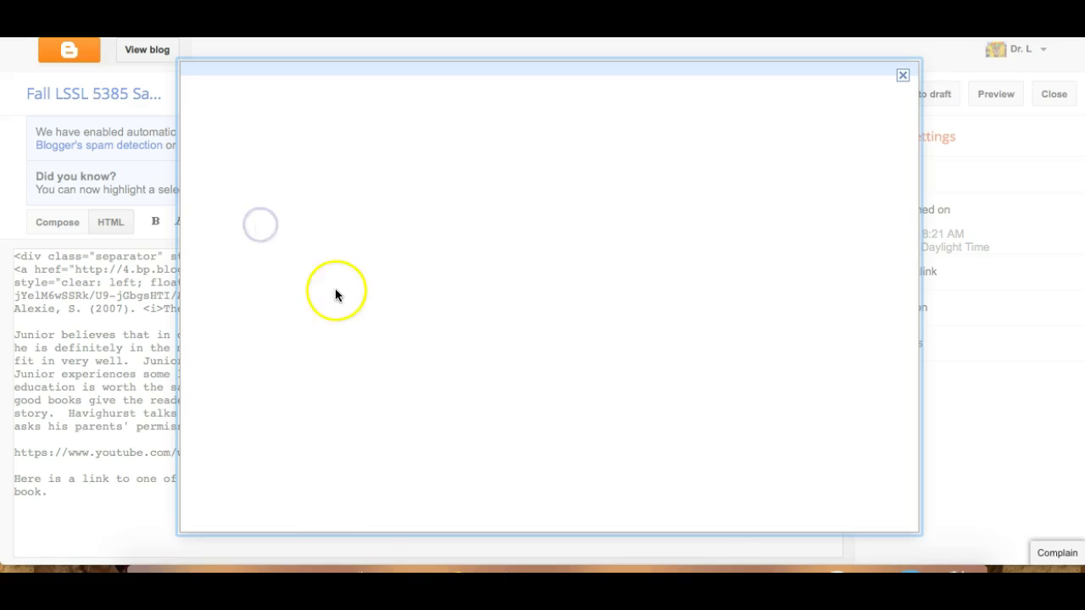
click(390, 255)
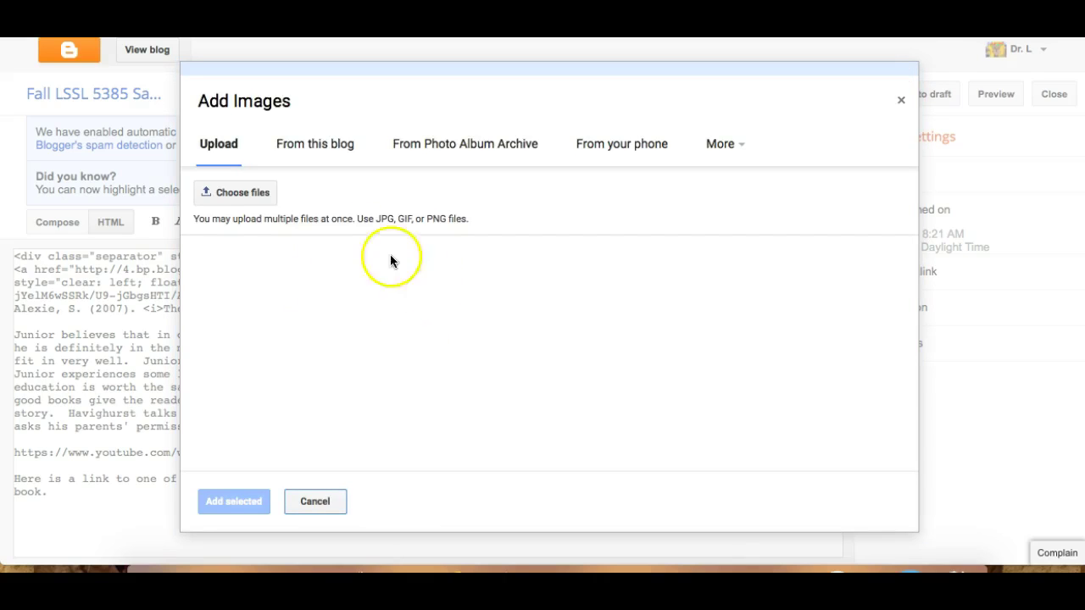
click(683, 393)
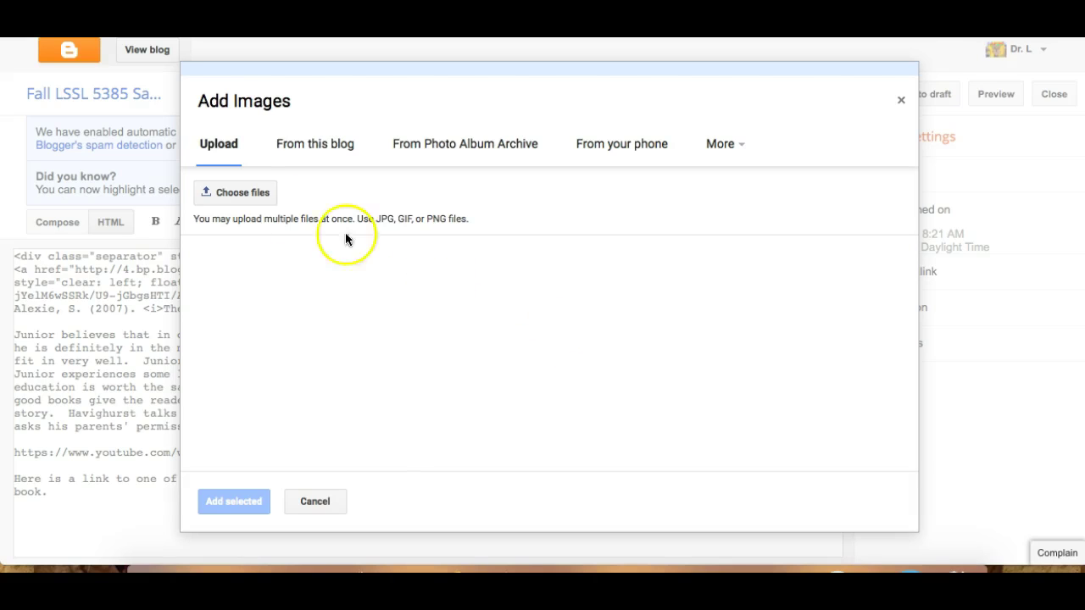
click(233, 192)
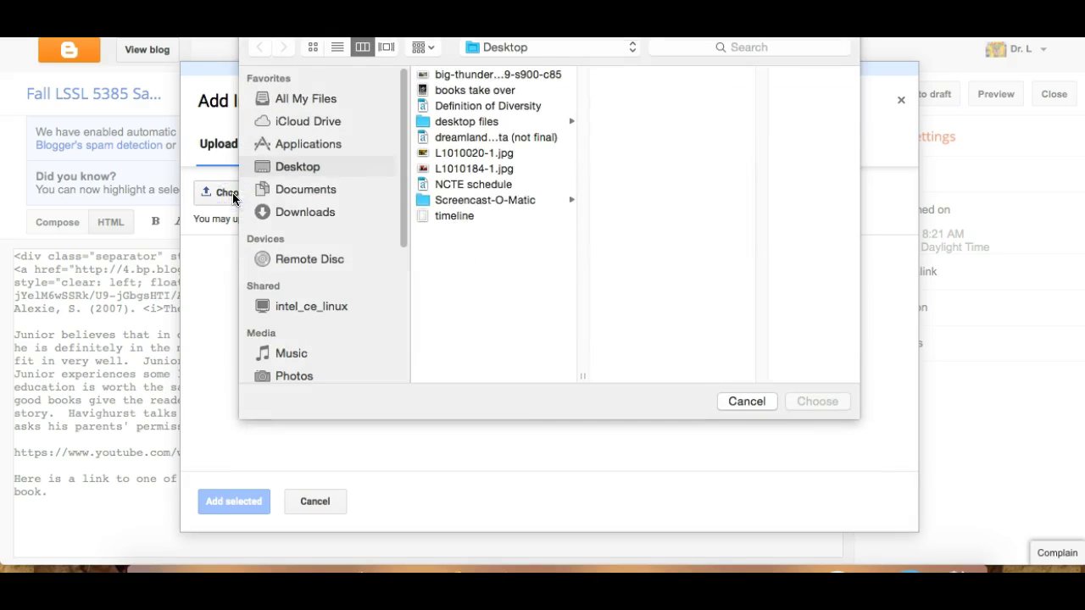
click(506, 74)
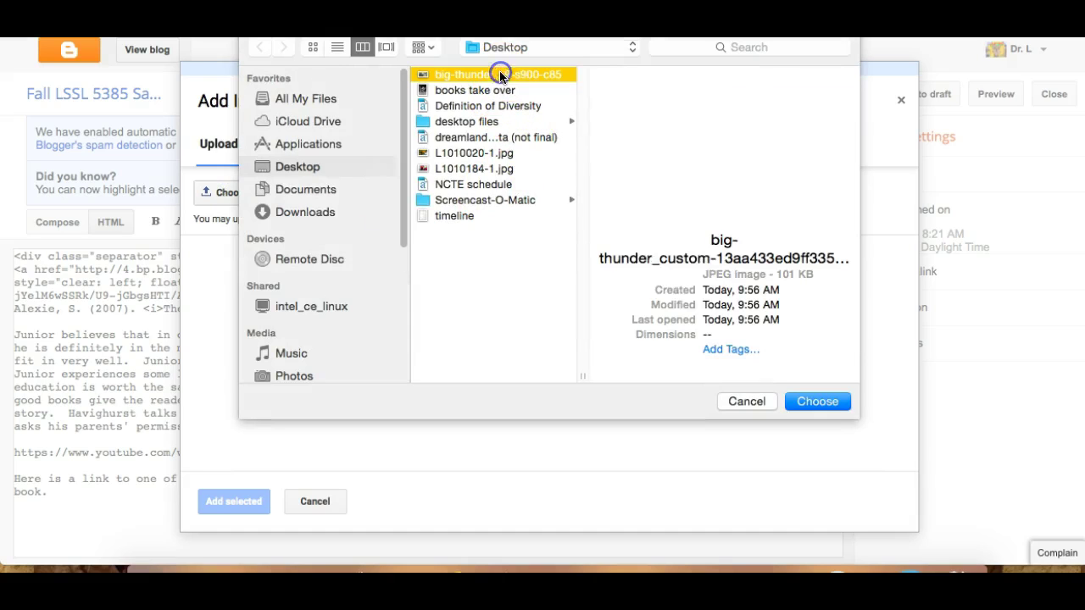
click(813, 404)
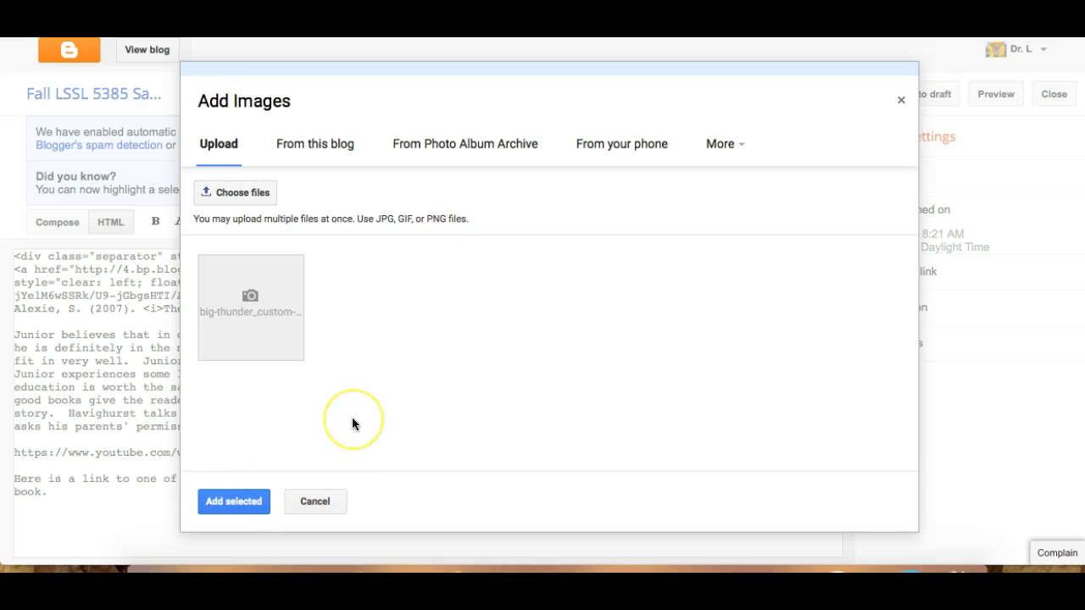
click(255, 502)
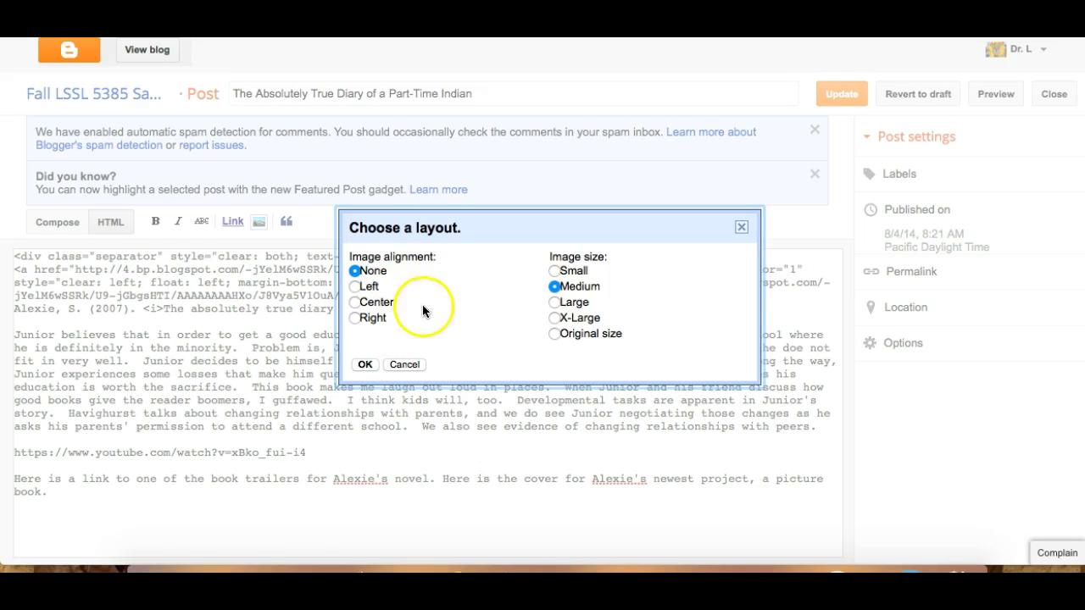
click(365, 365)
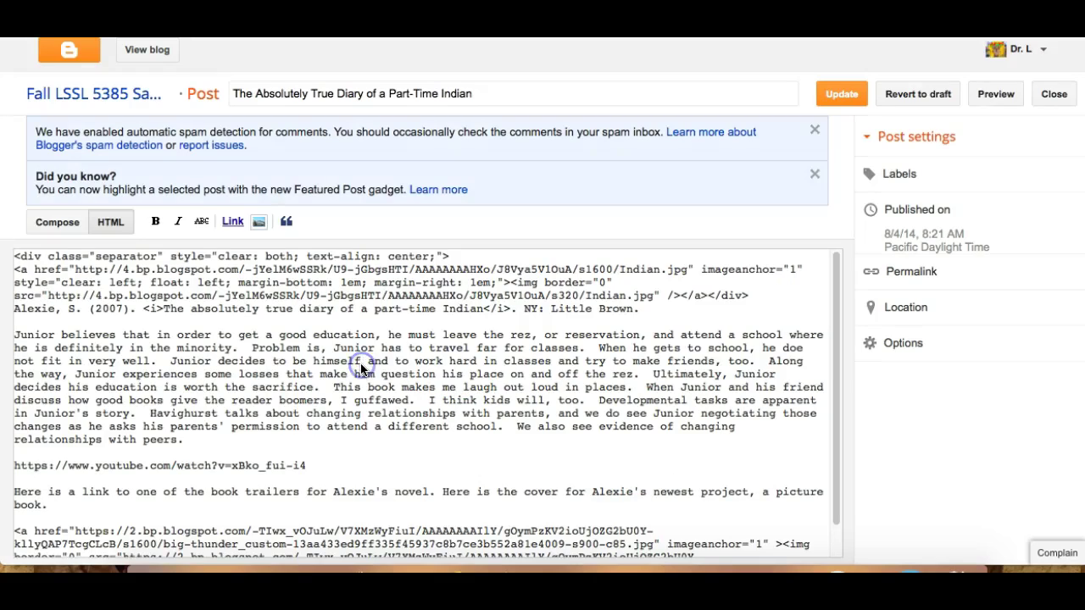
Step: Try to update the post, and check the published blog for the added trailer link and picture book image
click(848, 95)
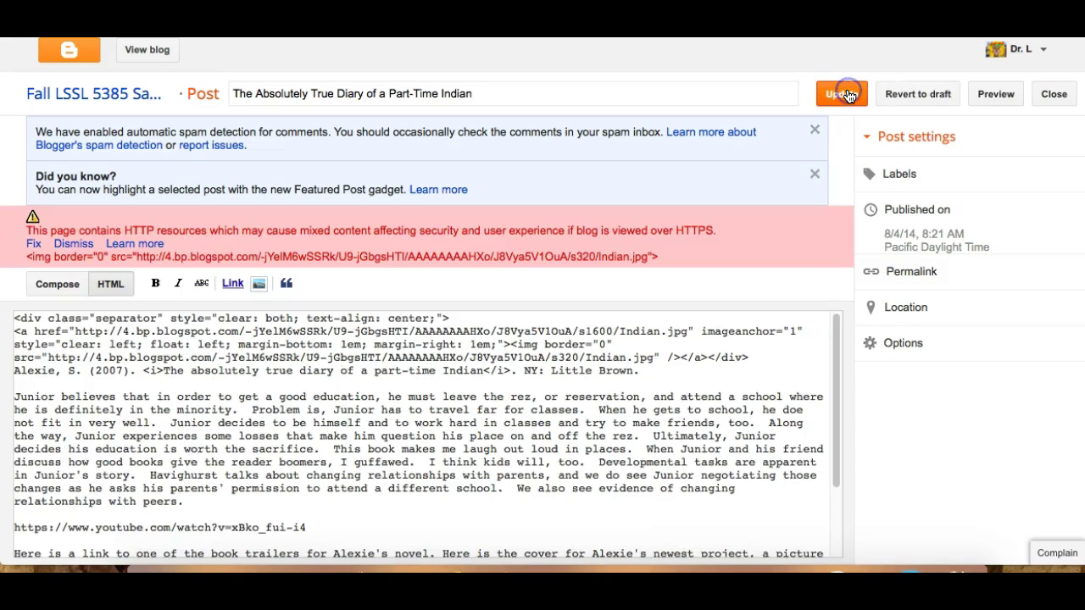
click(997, 94)
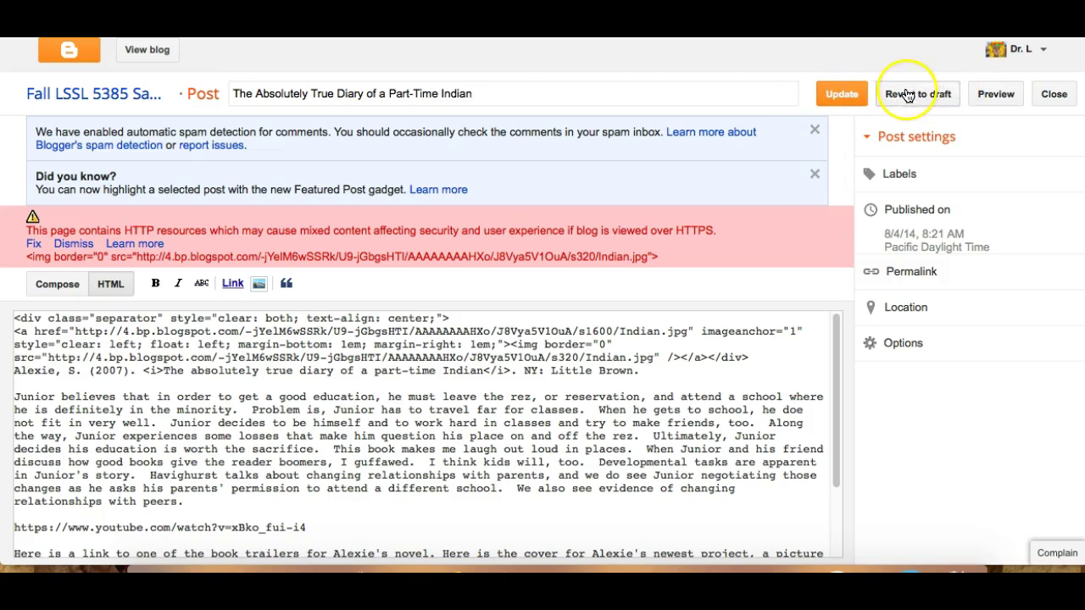
click(146, 49)
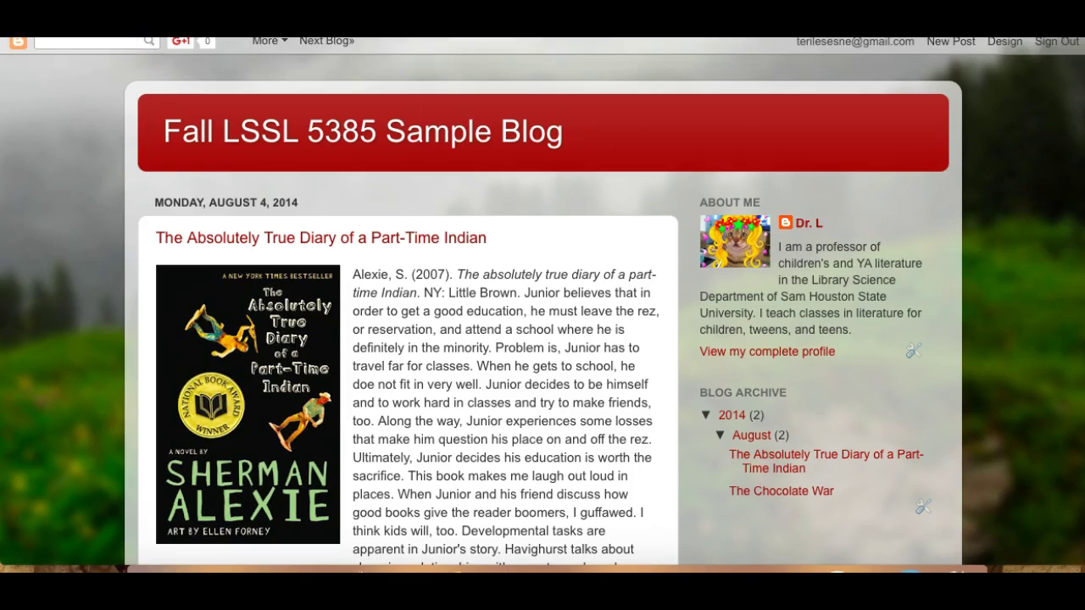
scroll(542, 301, down, 3)
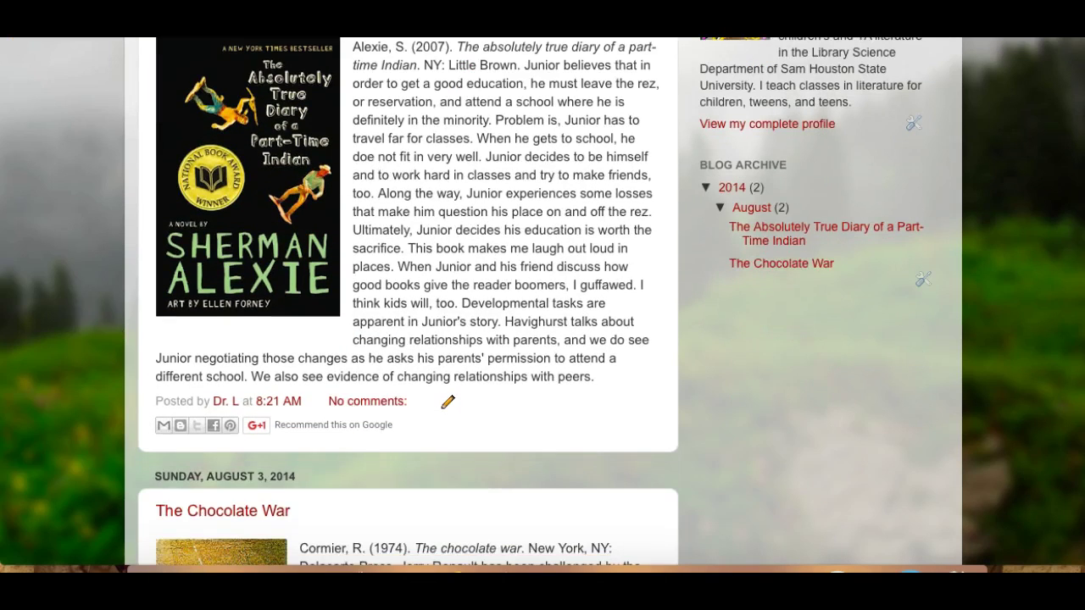
scroll(542, 302, down, 2)
scroll(542, 301, up, 5)
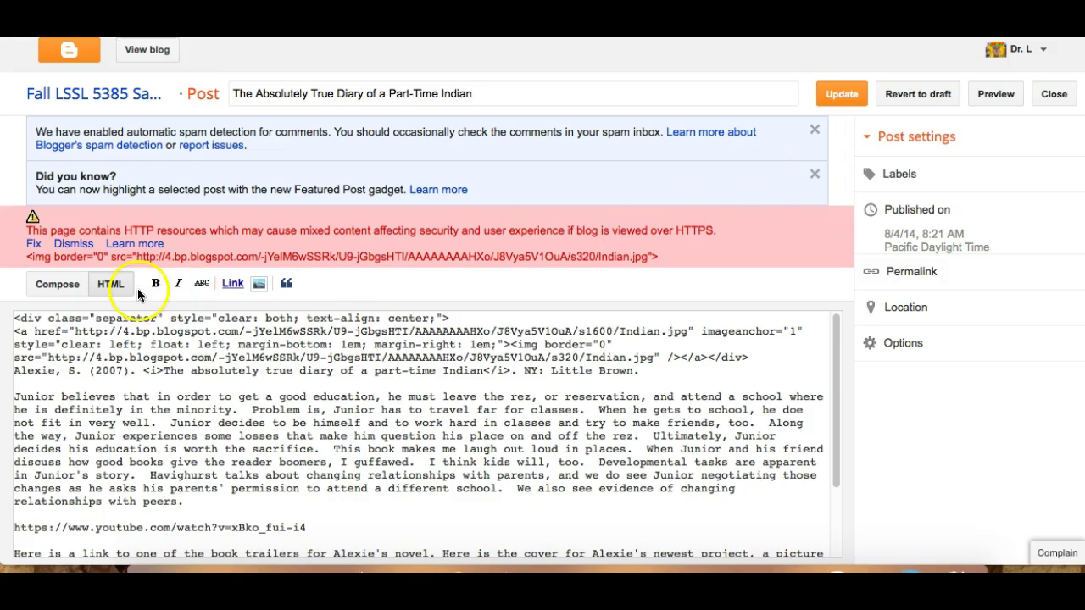
Step: Dismiss the HTTP mixed-content warning and update the published post
click(73, 243)
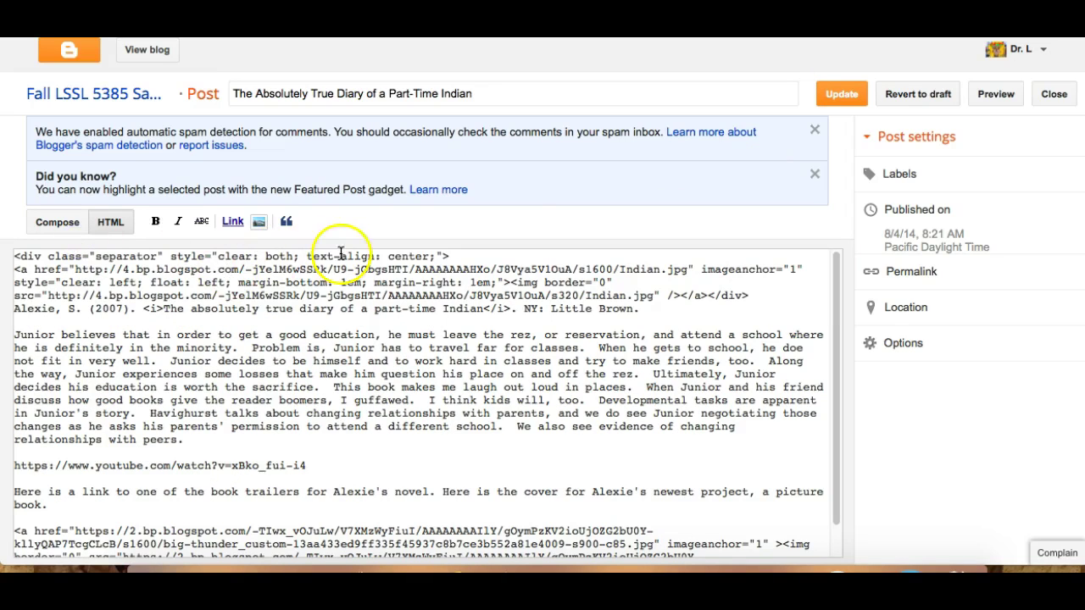
click(834, 97)
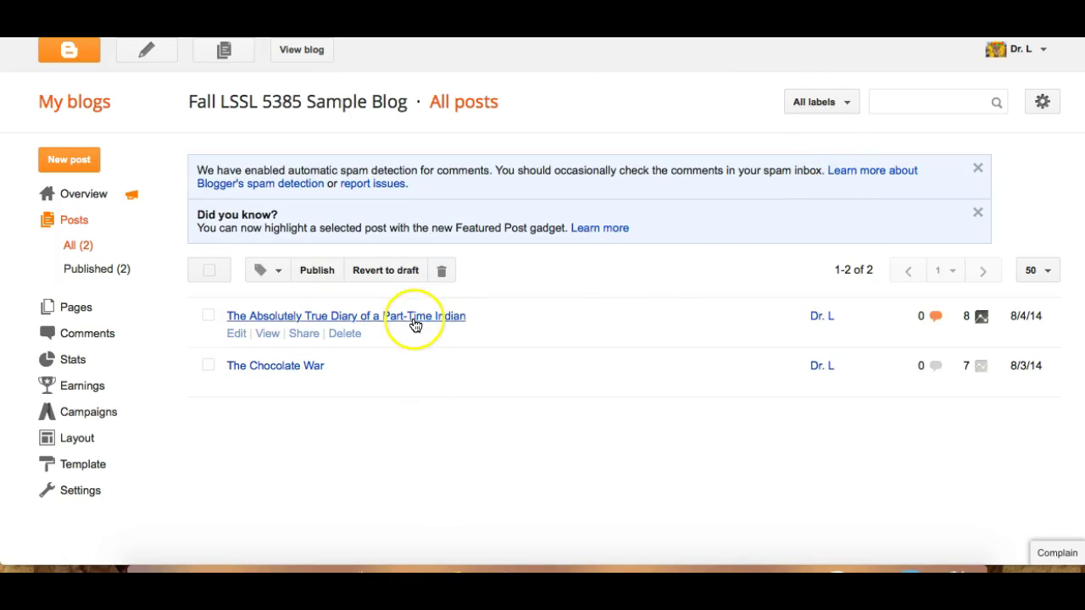
Step: View the published blog and examine the Part-Time Indian post's trailer link and Big Thunder image, along with The Chocolate War post
click(412, 316)
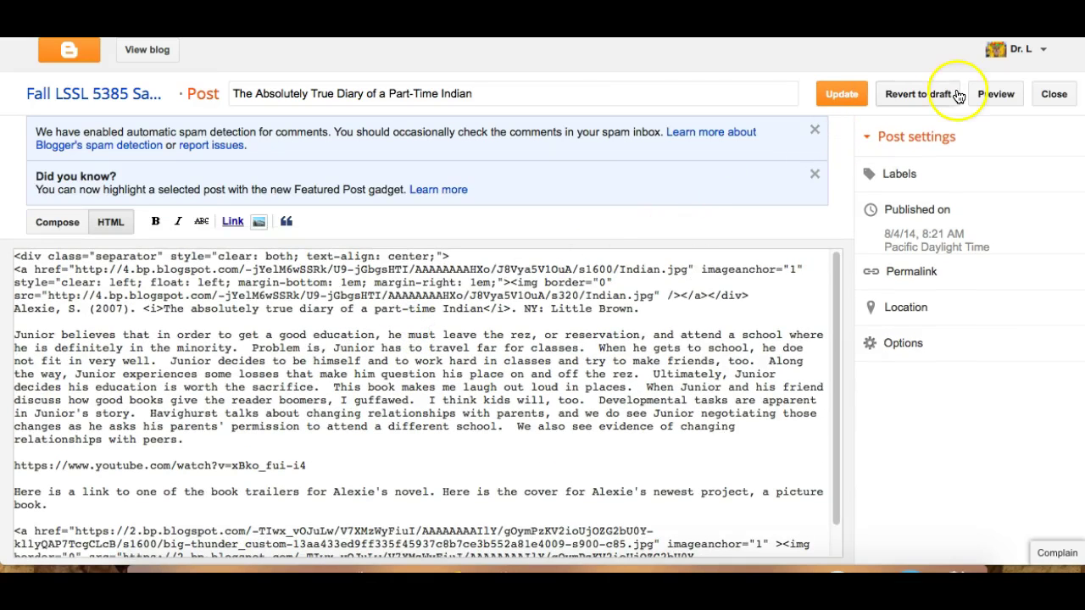
click(147, 54)
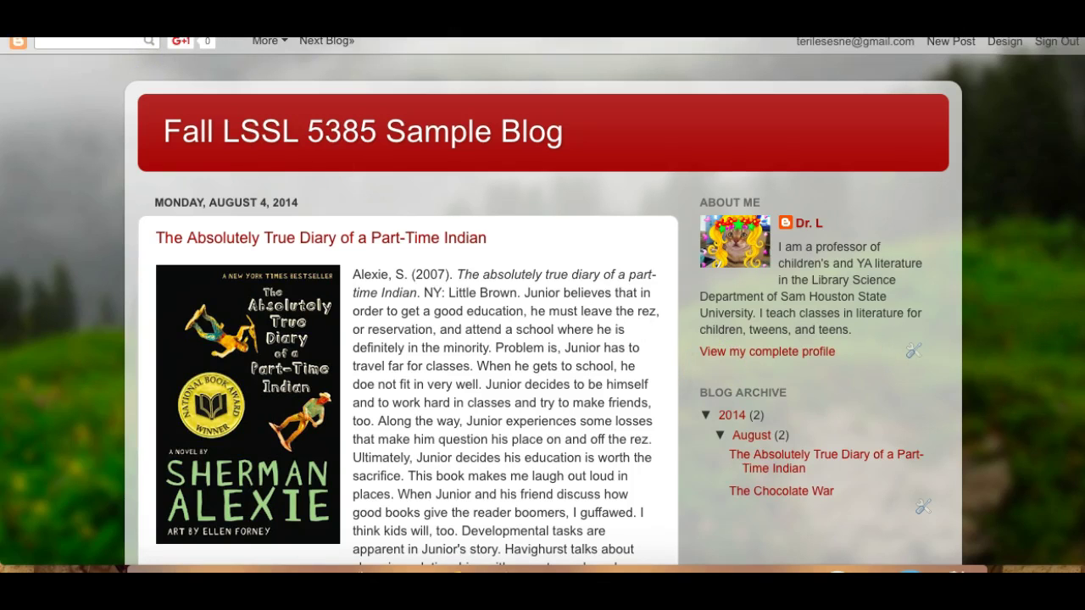
scroll(543, 322, down, 4)
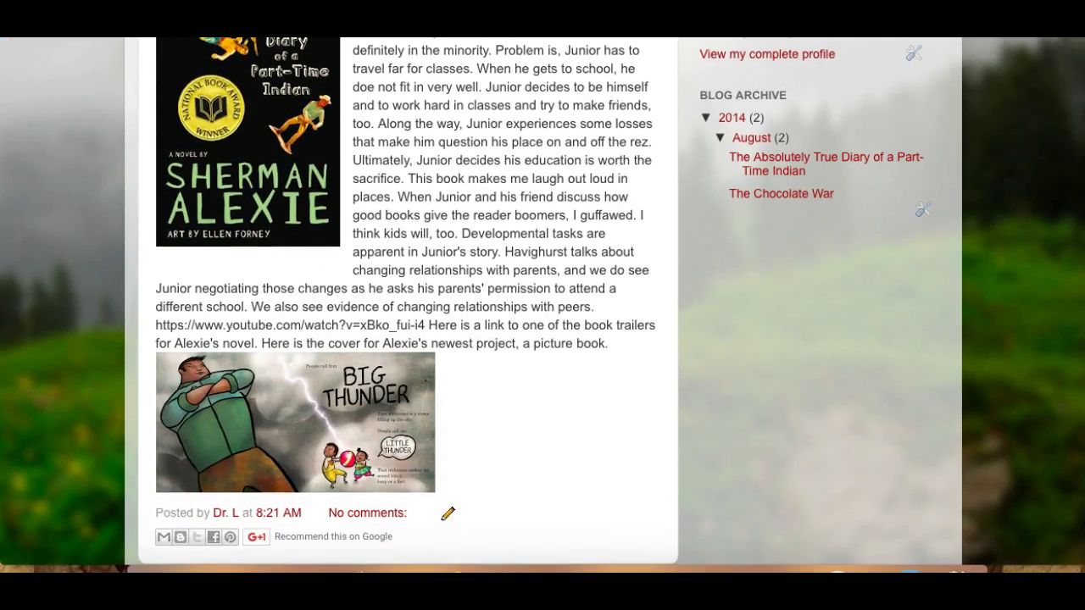
scroll(543, 322, down, 1)
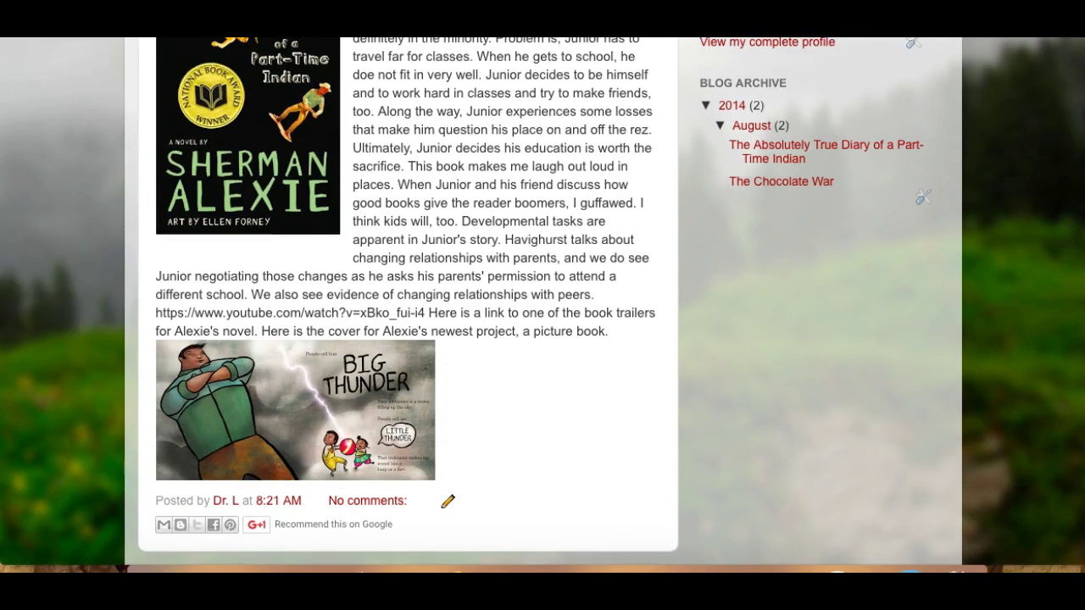
scroll(625, 322, up, 1)
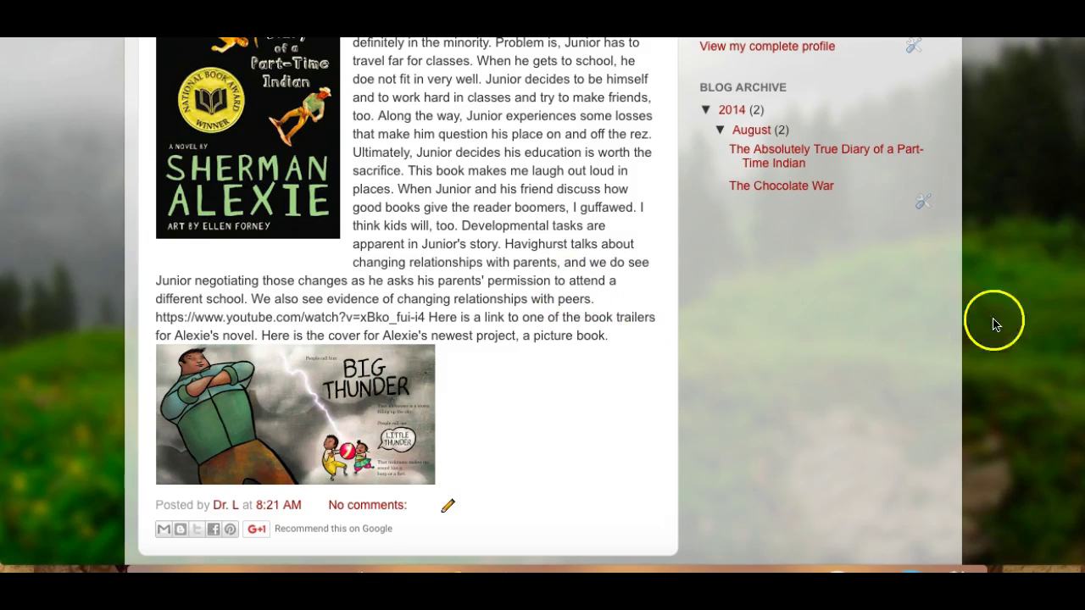
scroll(542, 305, up, 4)
scroll(543, 305, down, 2)
scroll(543, 301, down, 1)
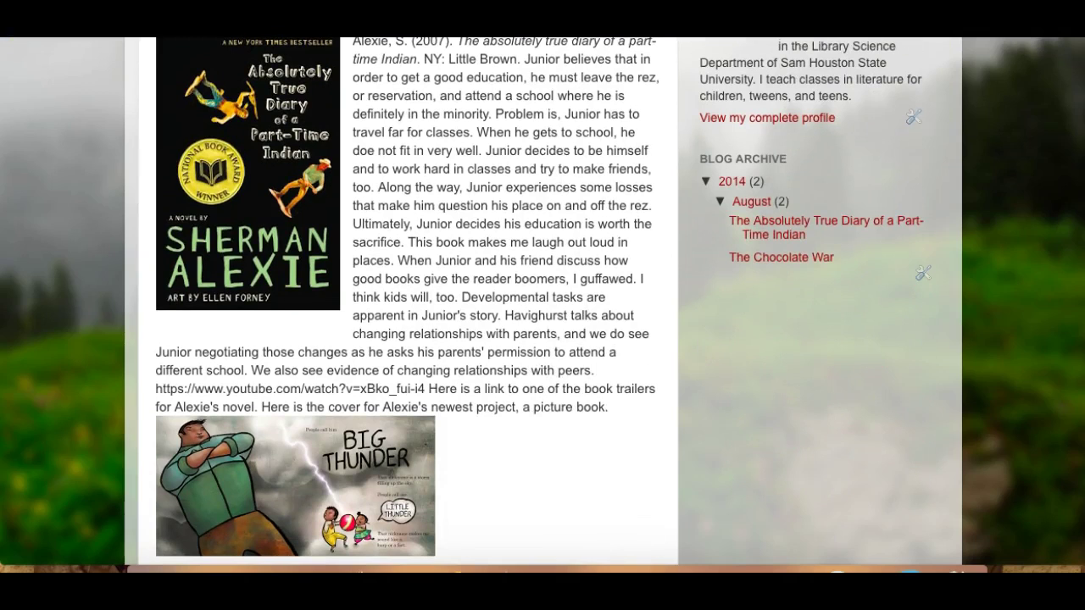
scroll(542, 305, down, 1)
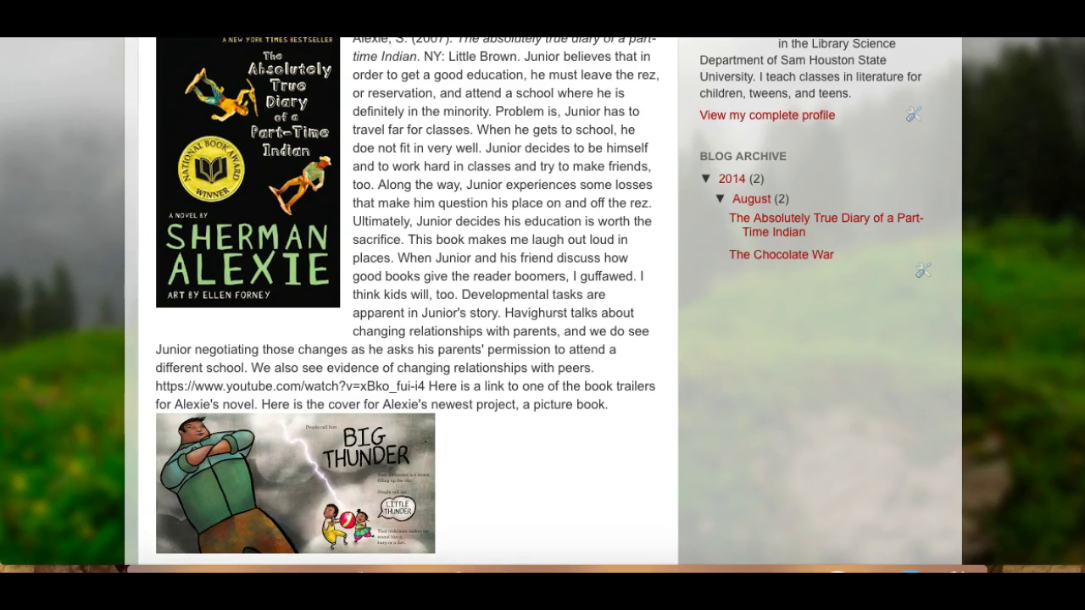
scroll(407, 300, down, 10)
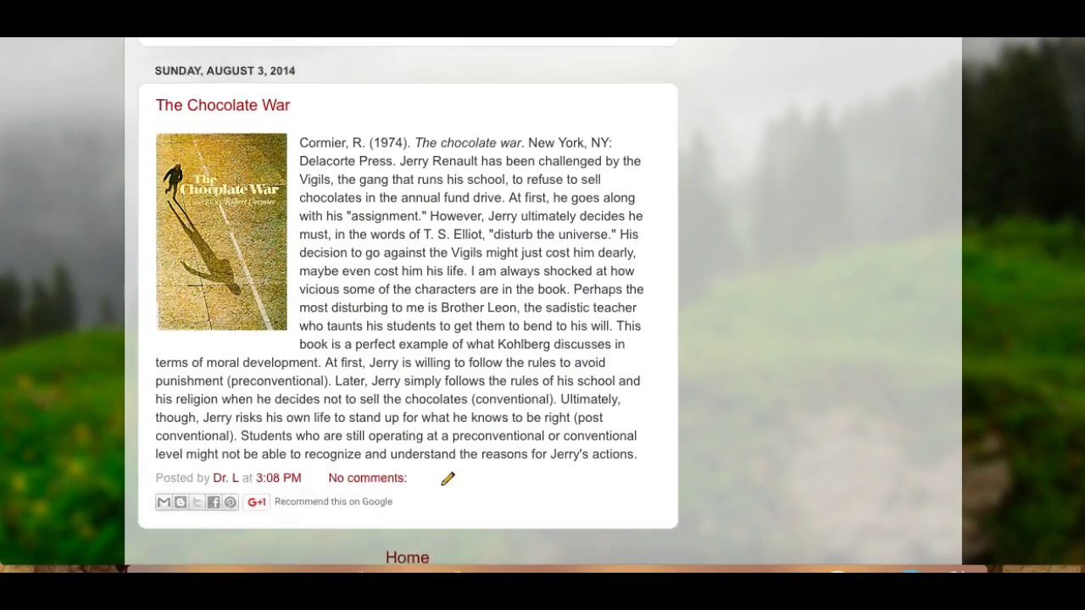
scroll(407, 301, up, 10)
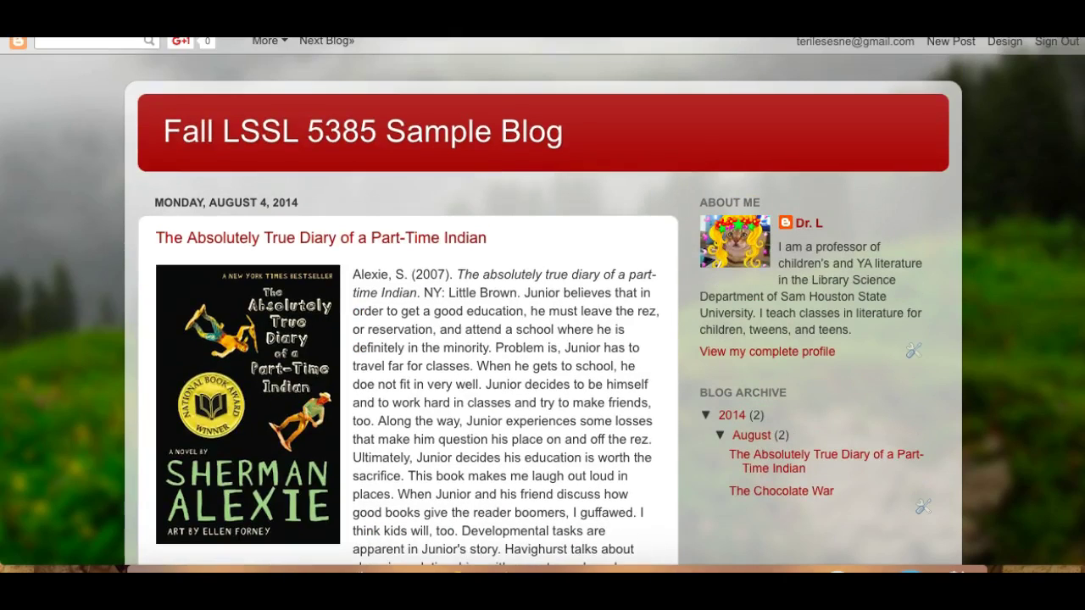